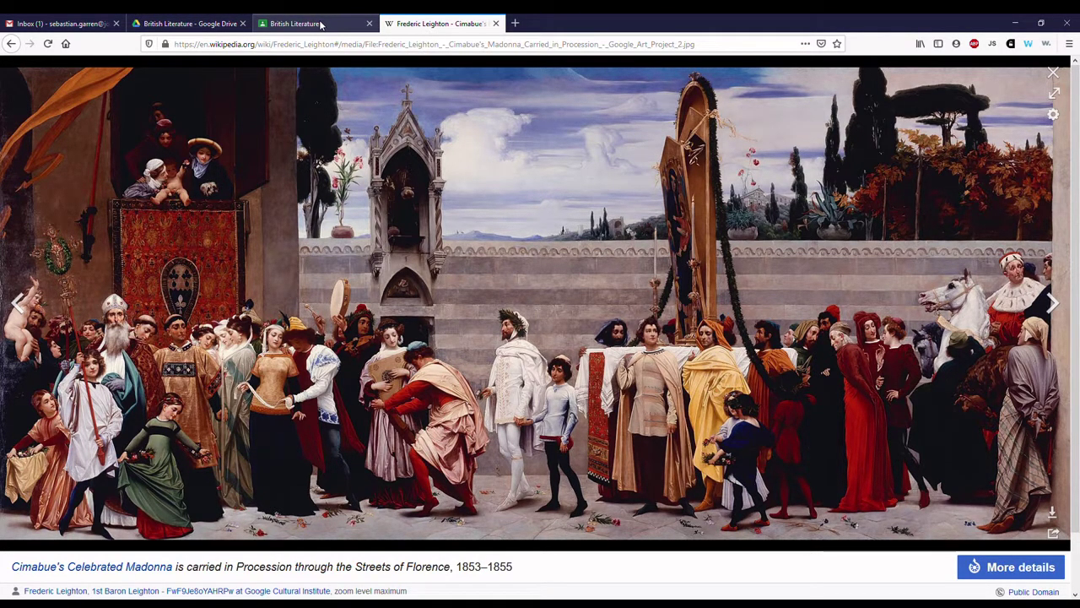
# In the British Literature folder on Google Drive, create a new folder named "Remote Learning".
pyautogui.click(193, 29)
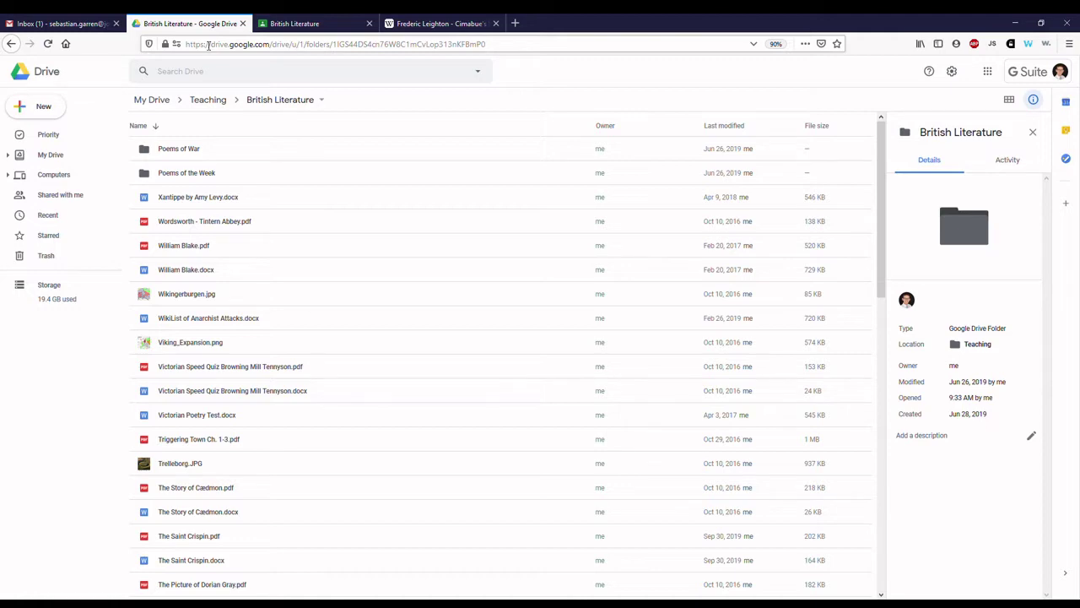
pyautogui.click(43, 106)
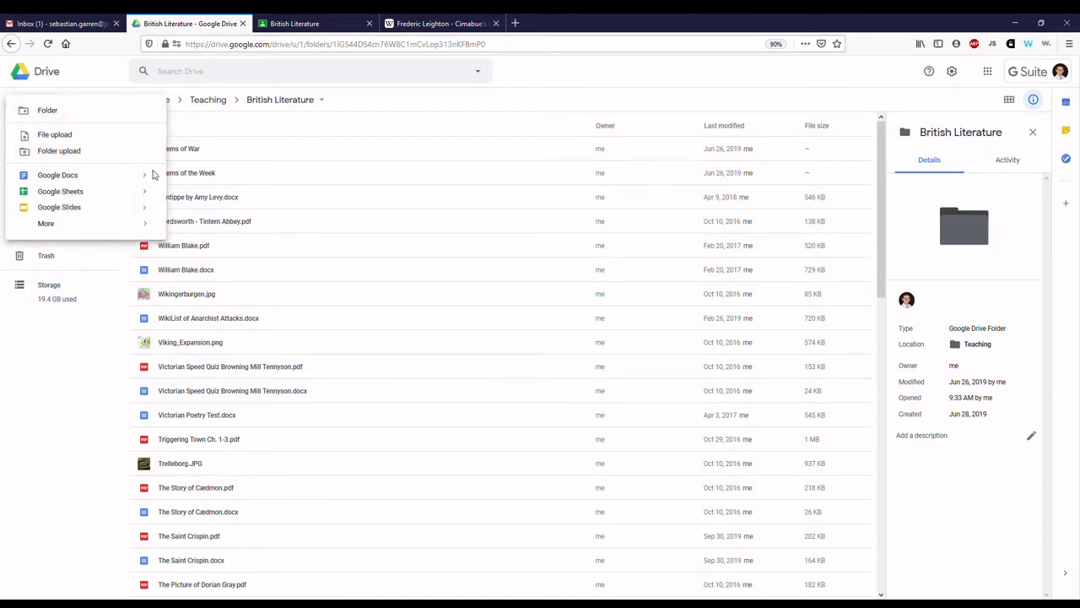
pyautogui.click(93, 114)
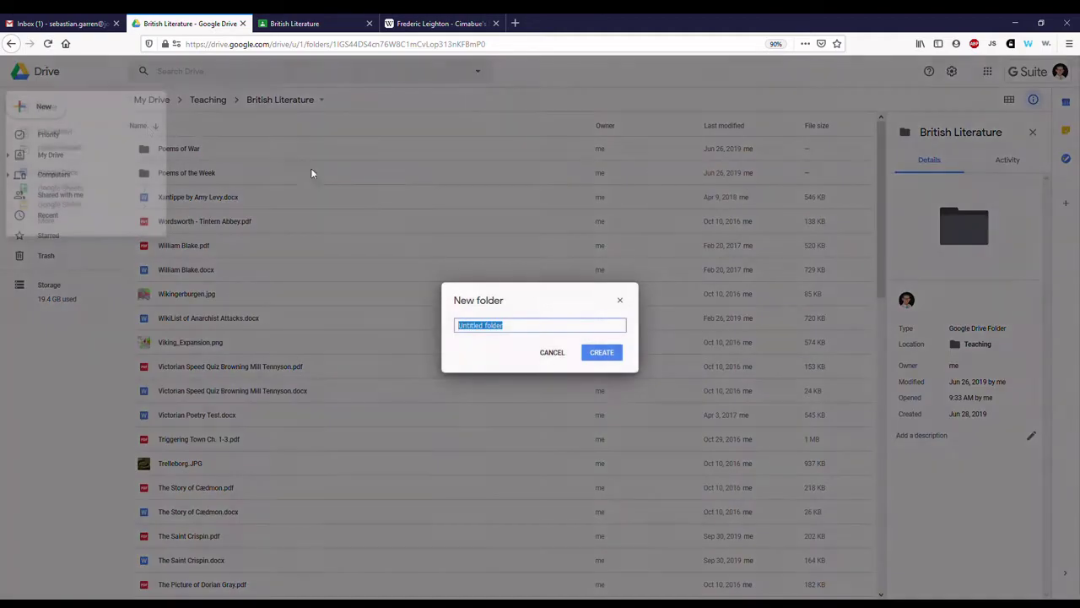
pyautogui.write('Remote Learning')
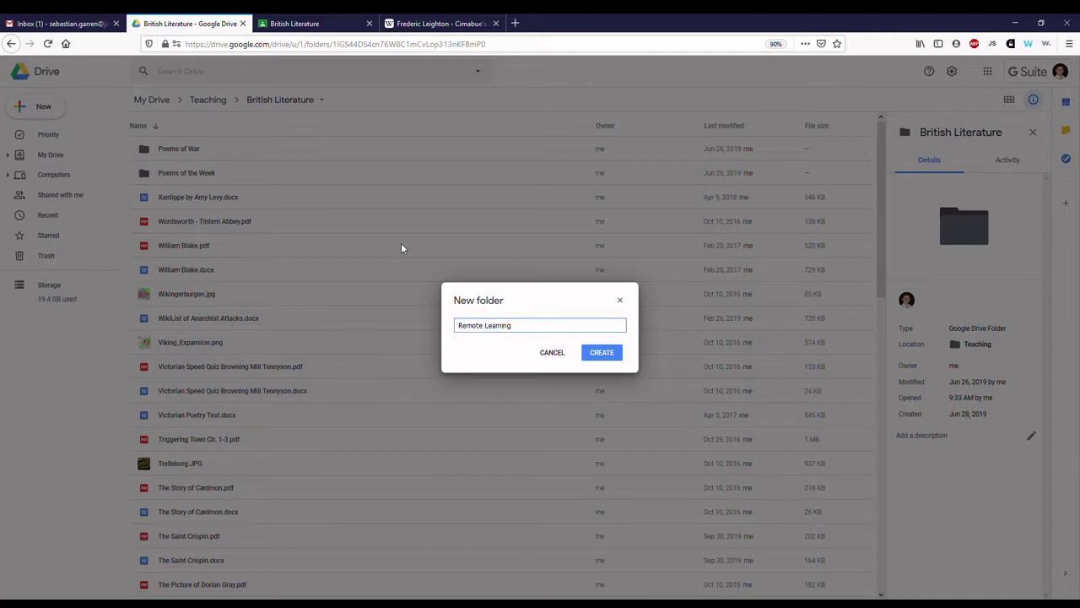
pyautogui.click(609, 357)
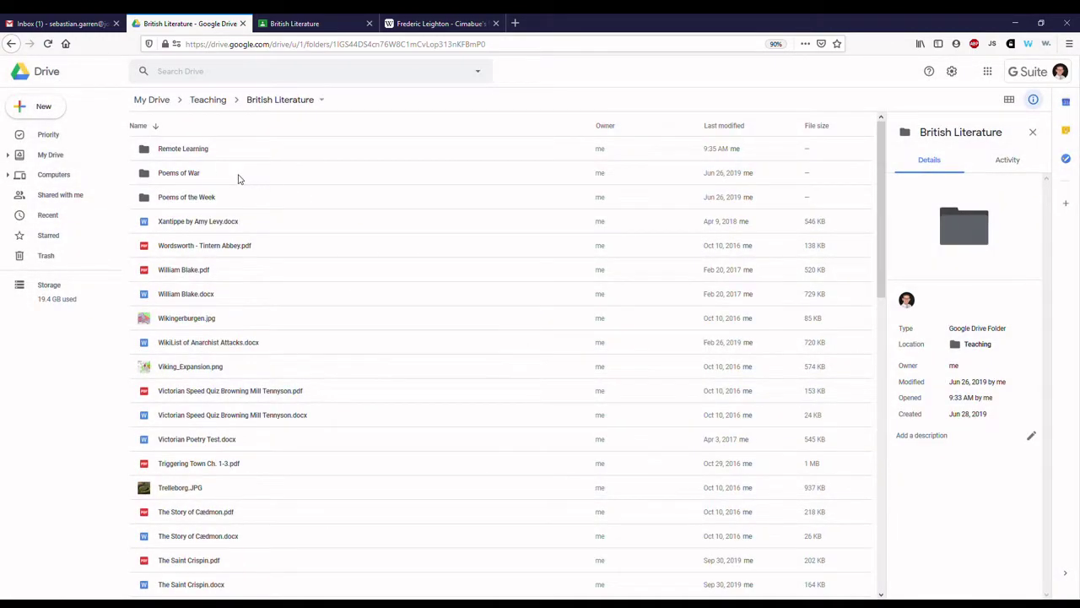
# Open the Remote Learning folder and create a new Google Form inside it.
pyautogui.doubleClick(198, 152)
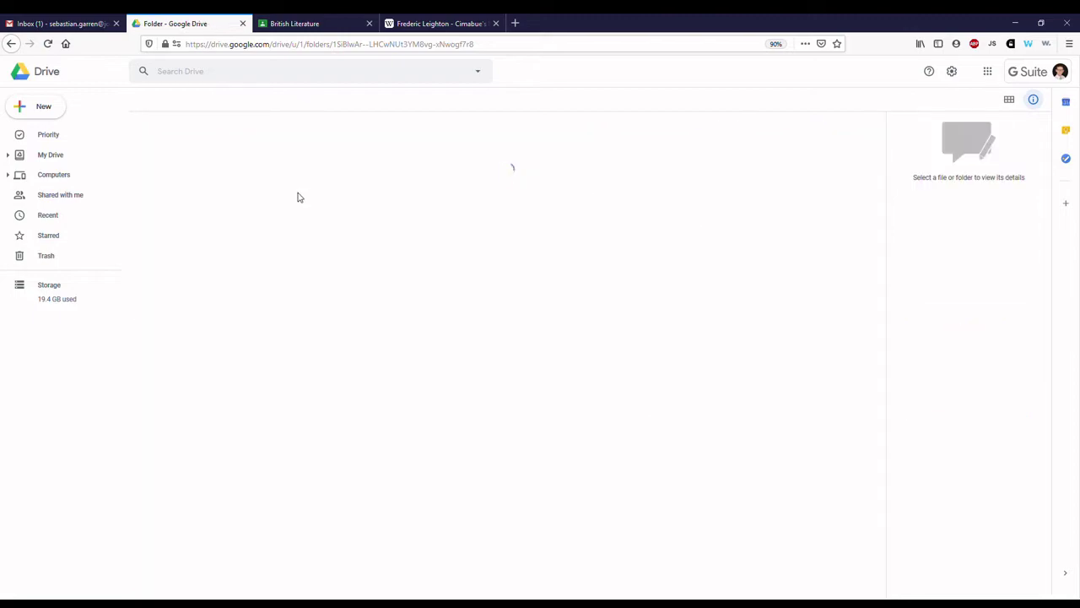
pyautogui.click(48, 106)
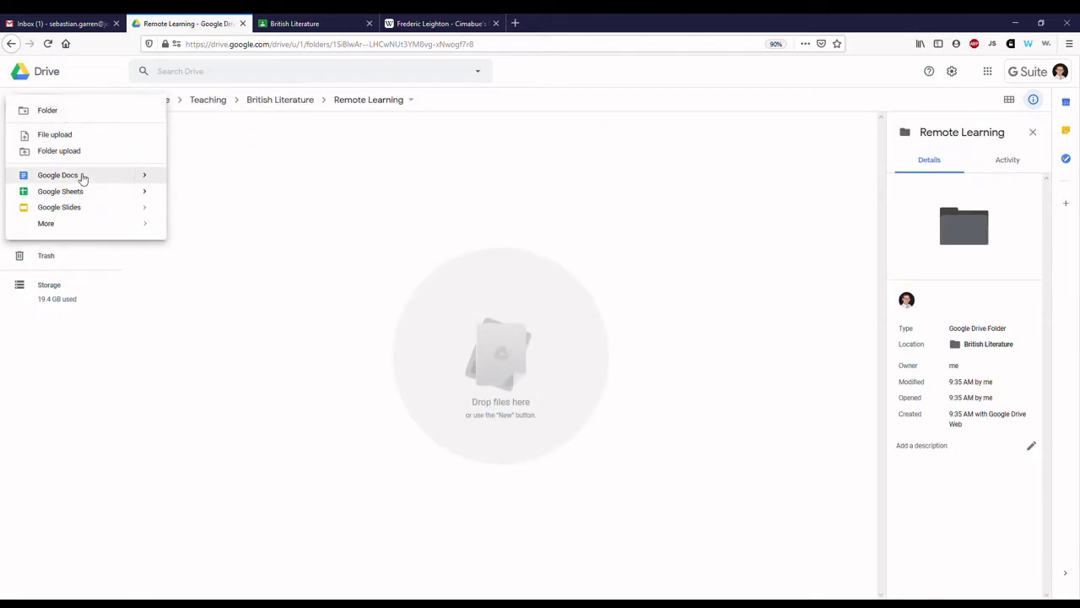
pyautogui.moveTo(86, 224)
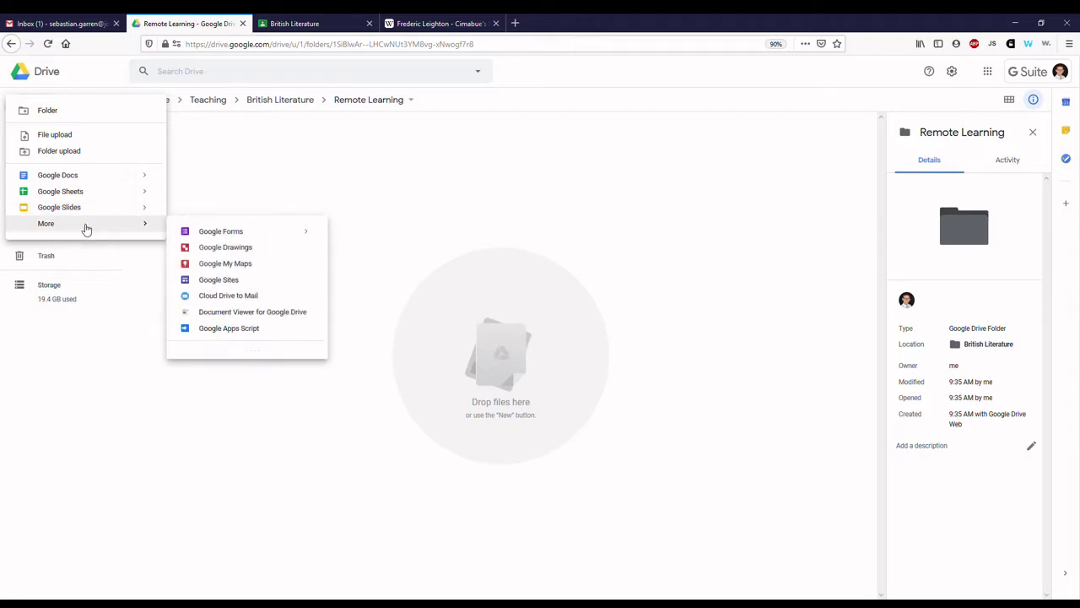
pyautogui.click(233, 236)
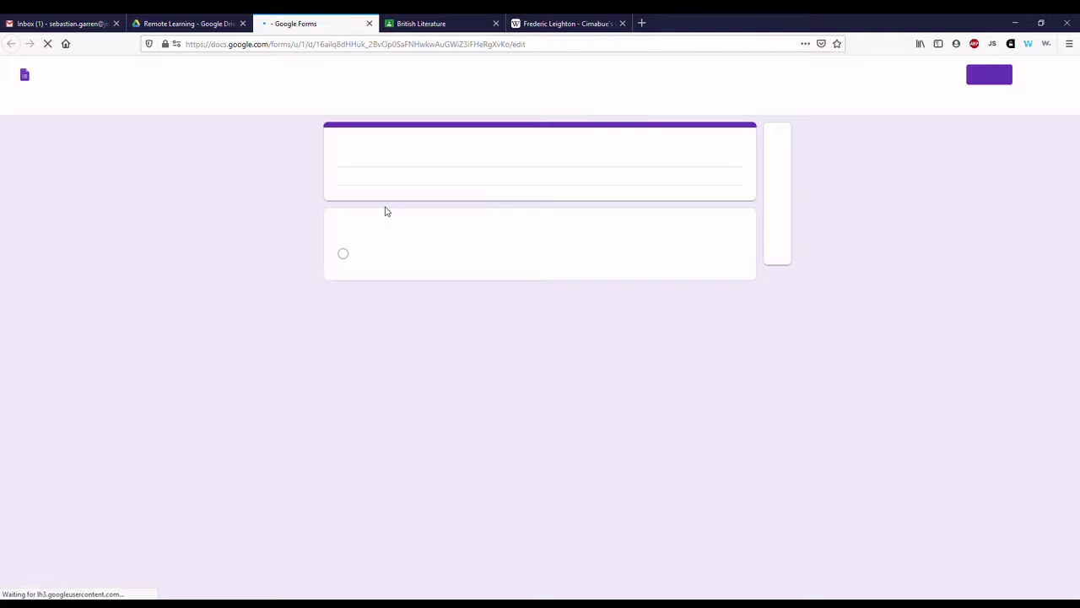
# Title the form "Book Questions Ch 4".
pyautogui.click(497, 150)
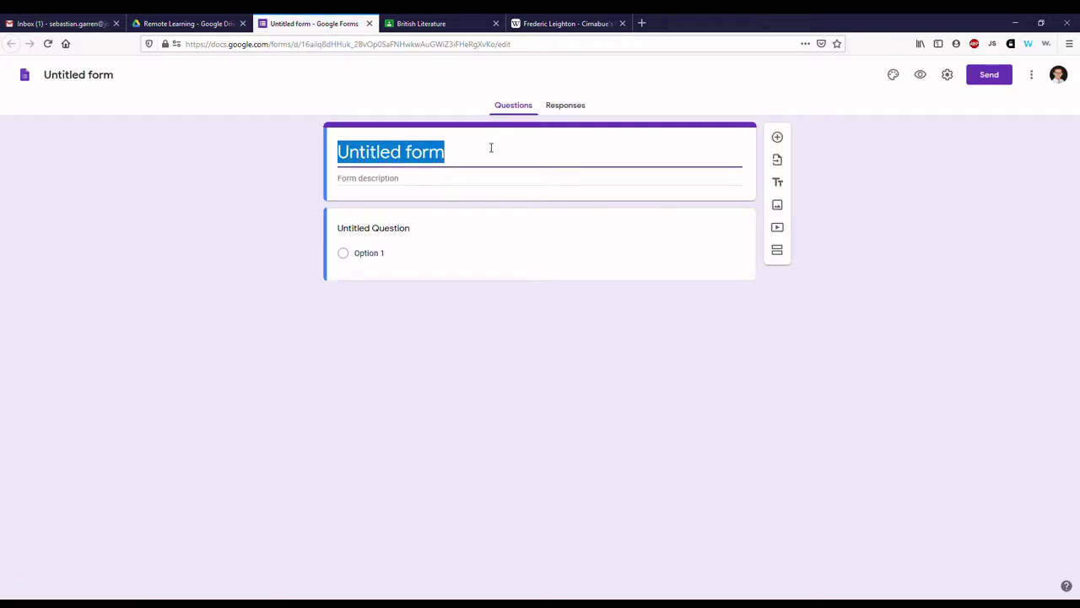
pyautogui.write('Book')
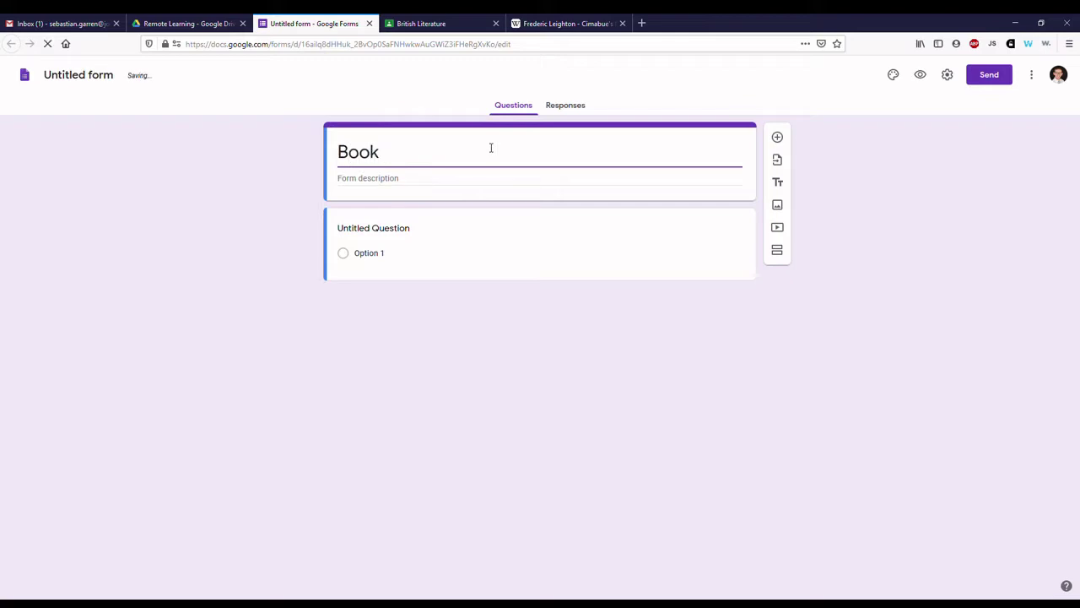
pyautogui.write(' Questions ')
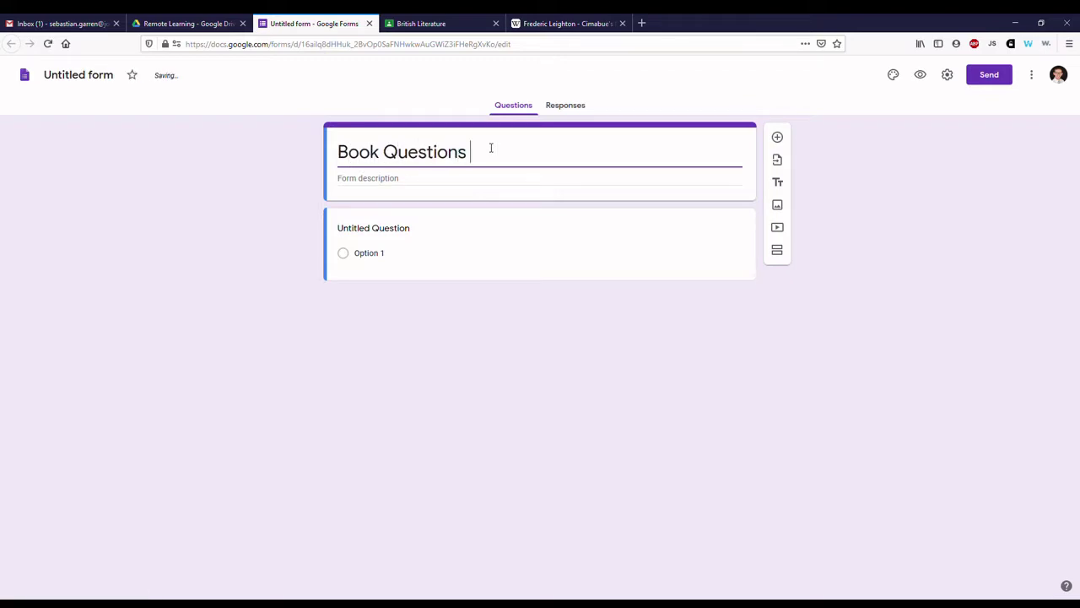
pyautogui.write('Ch 4')
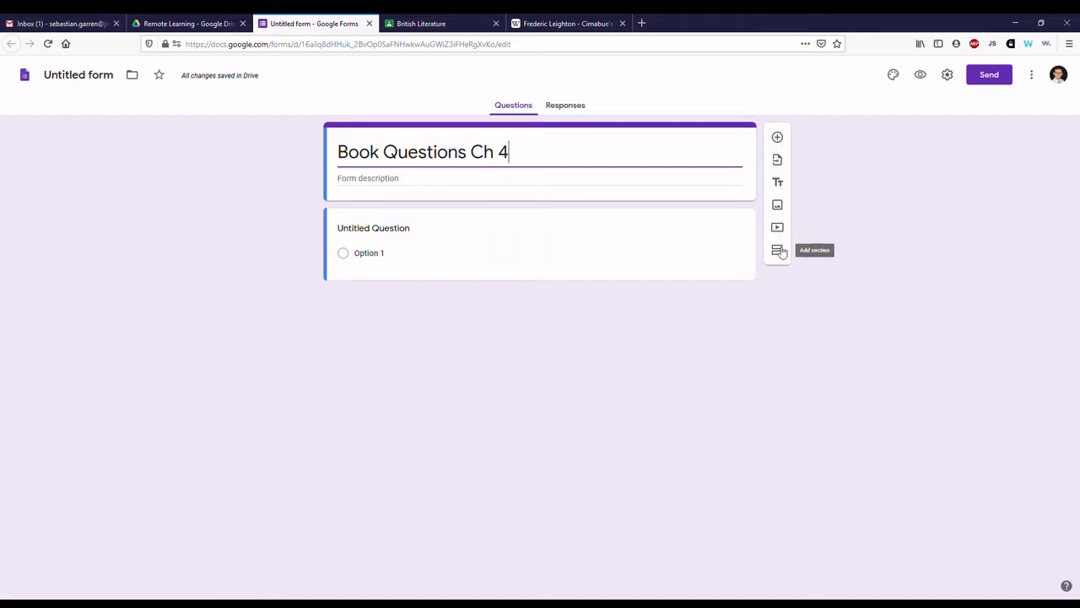
# Replace the first question's placeholder text with "Who".
pyautogui.click(412, 237)
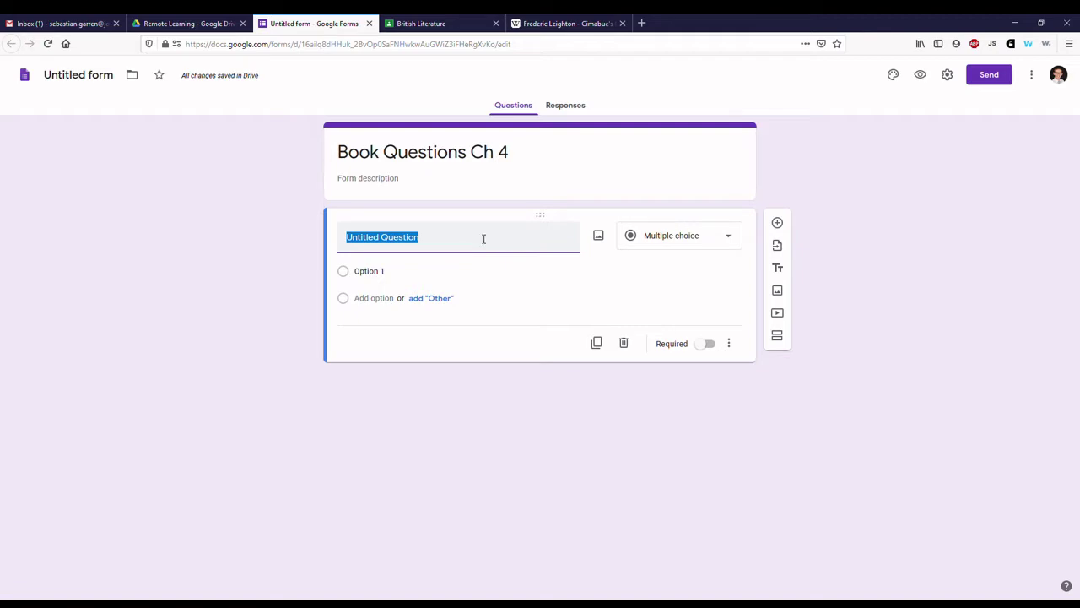
pyautogui.write('W')
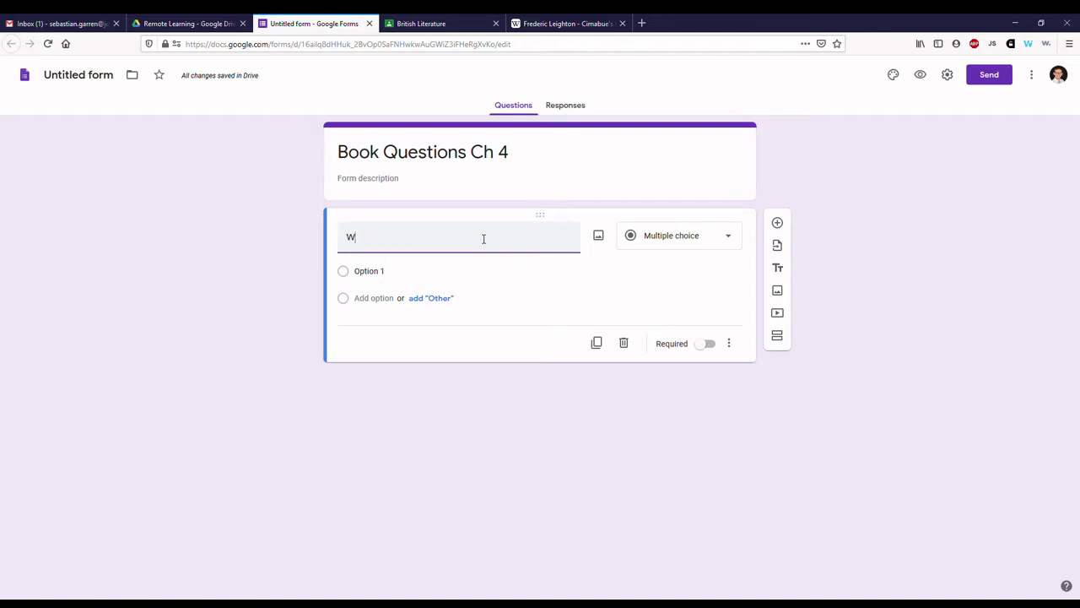
pyautogui.write('ho')
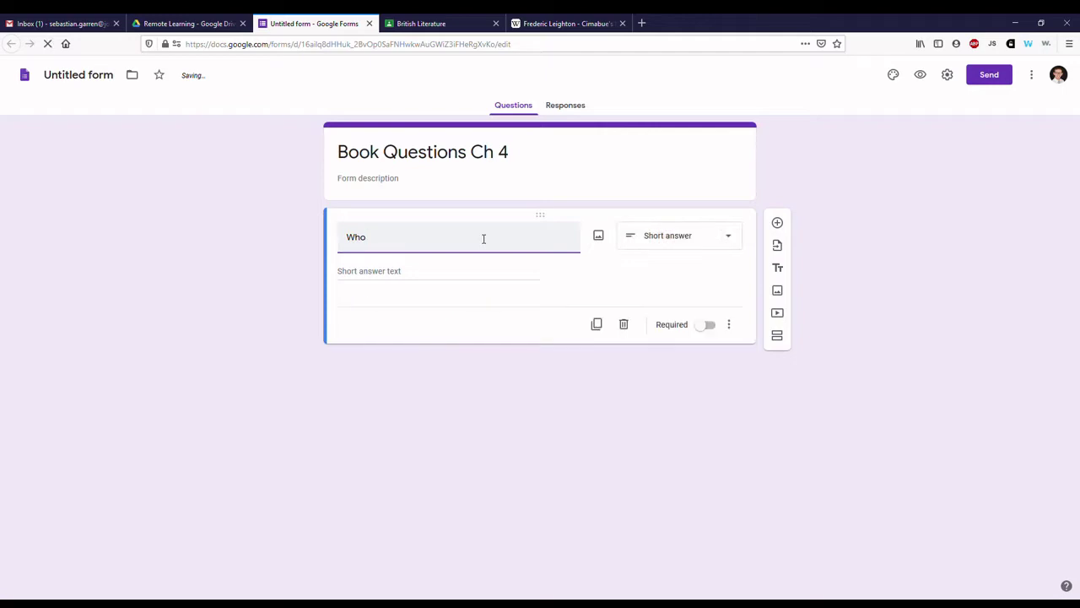
# Duplicate the question twice and change the copies to read "What?" and "When?".
pyautogui.click(596, 326)
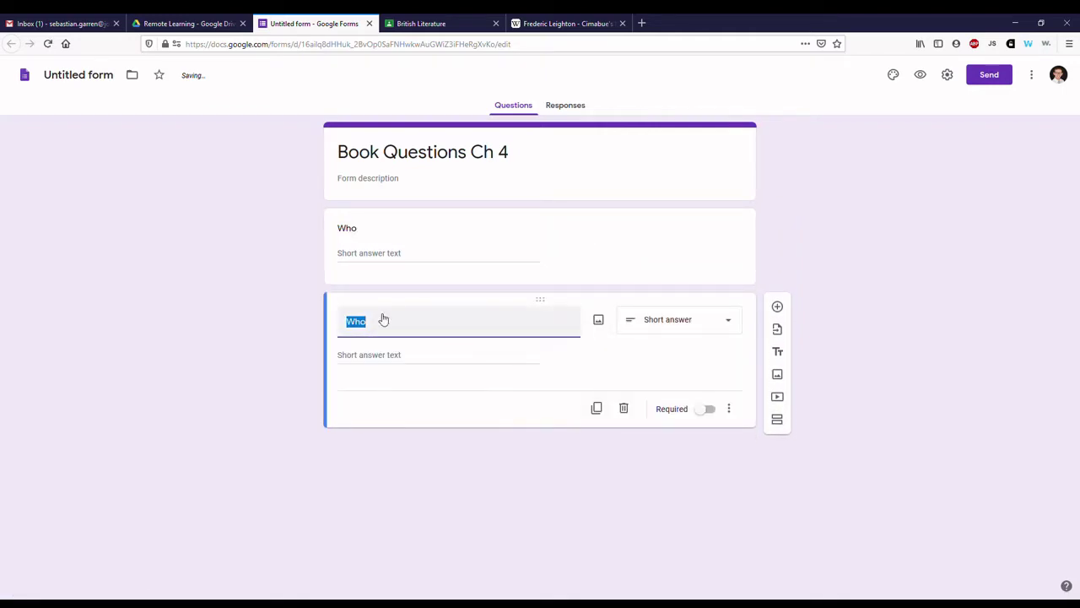
pyautogui.write('What?')
pyautogui.click(596, 408)
pyautogui.write('W')
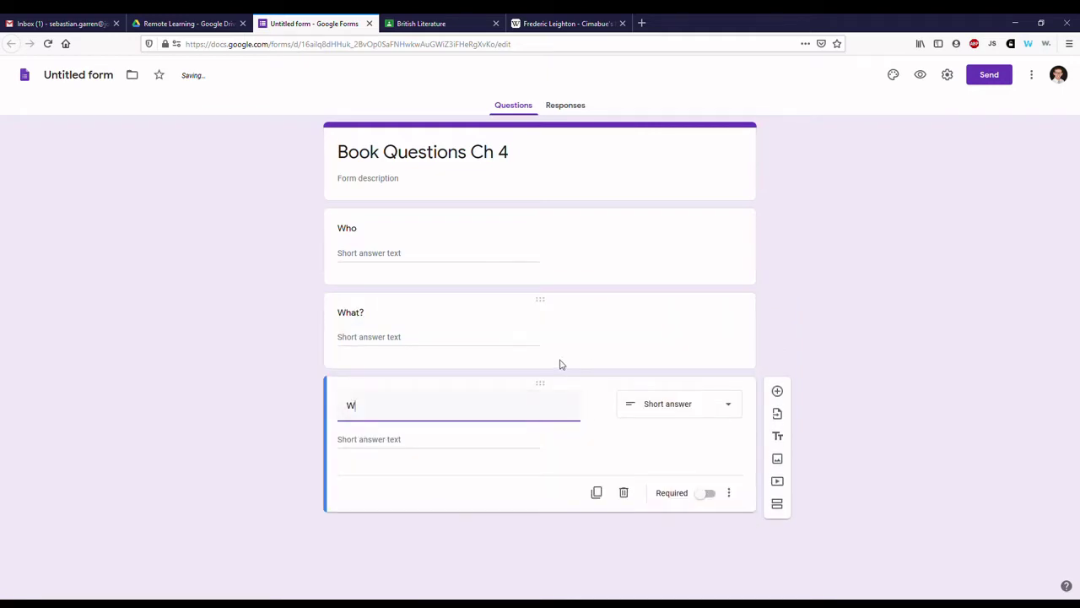
# Add a question mark to the first question so it reads "Who?".
pyautogui.click(444, 229)
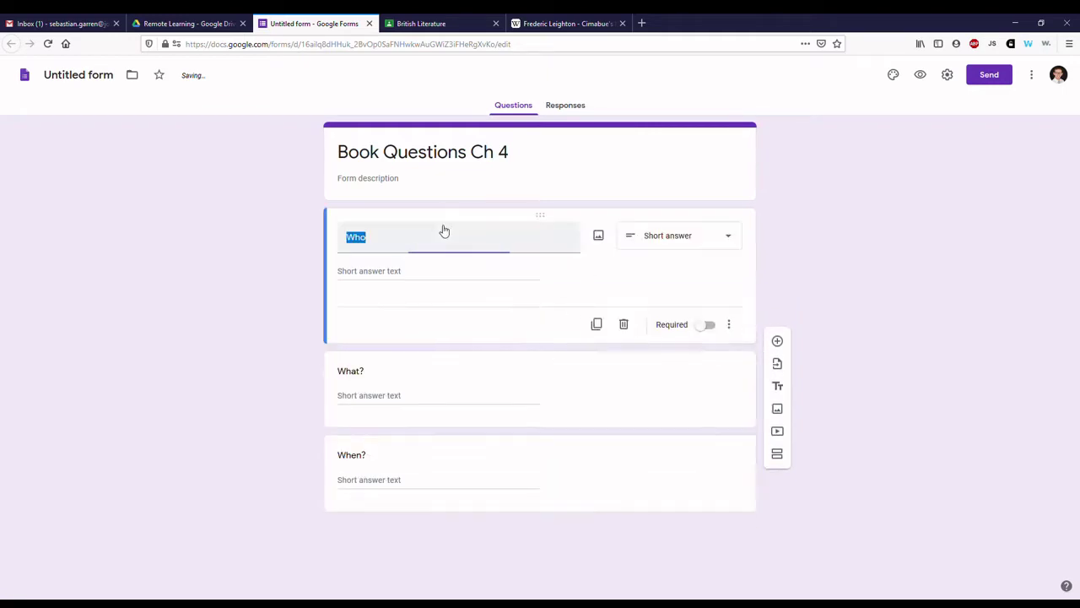
pyautogui.click(439, 239)
pyautogui.write('?')
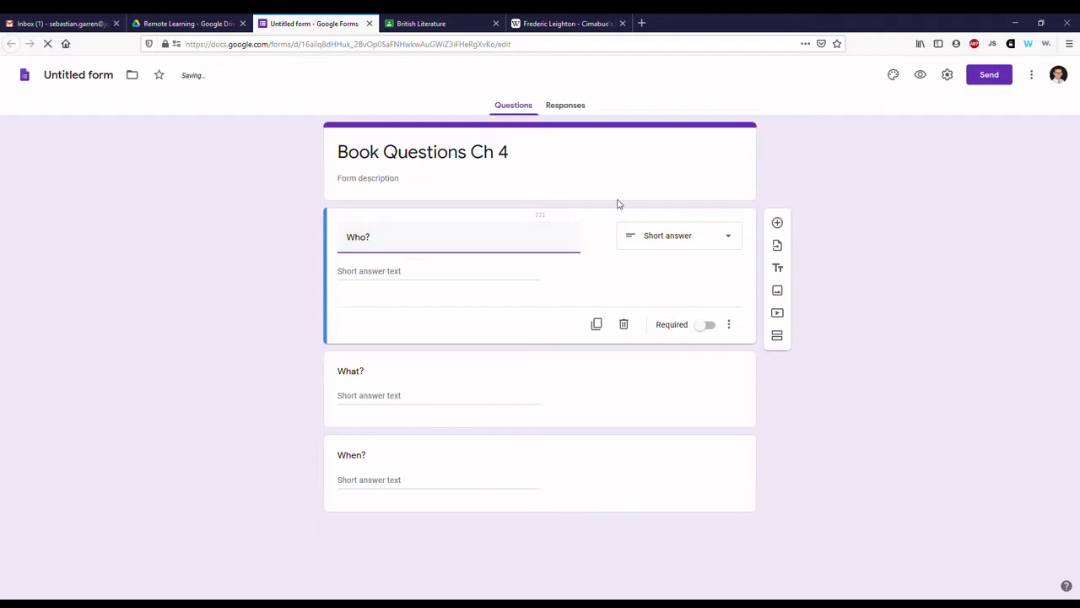
pyautogui.click(771, 178)
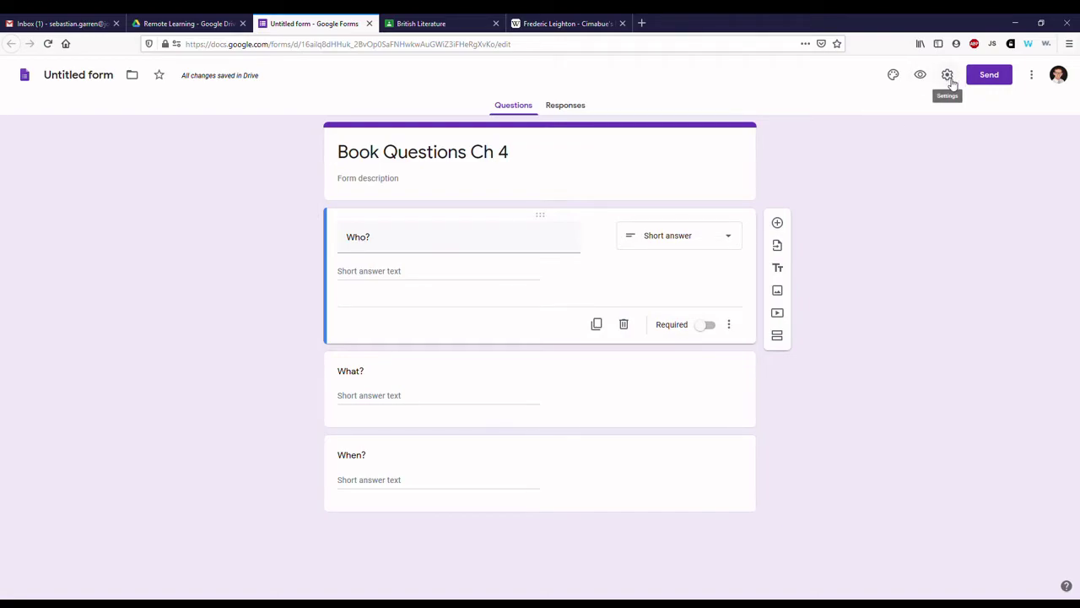
# In the form settings, enable collecting email addresses, response receipts and editing after submit.
pyautogui.click(949, 75)
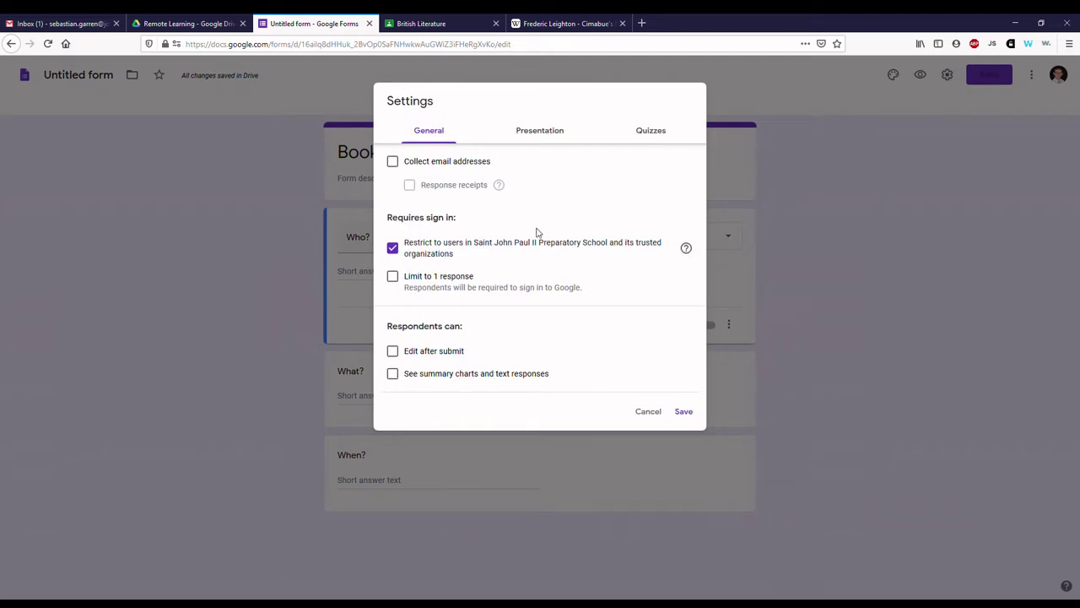
pyautogui.click(393, 162)
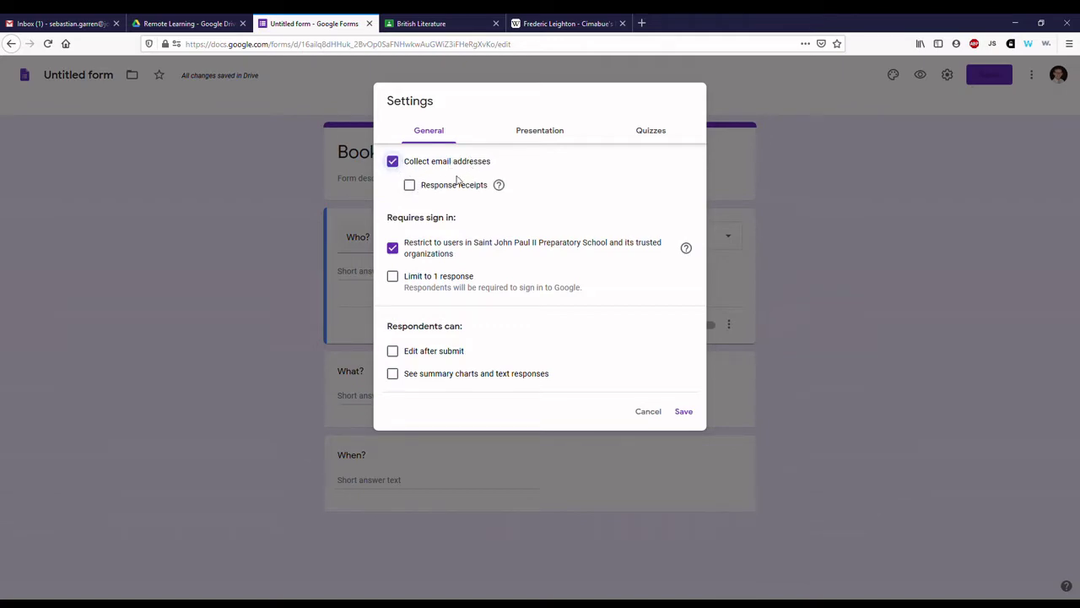
pyautogui.click(411, 189)
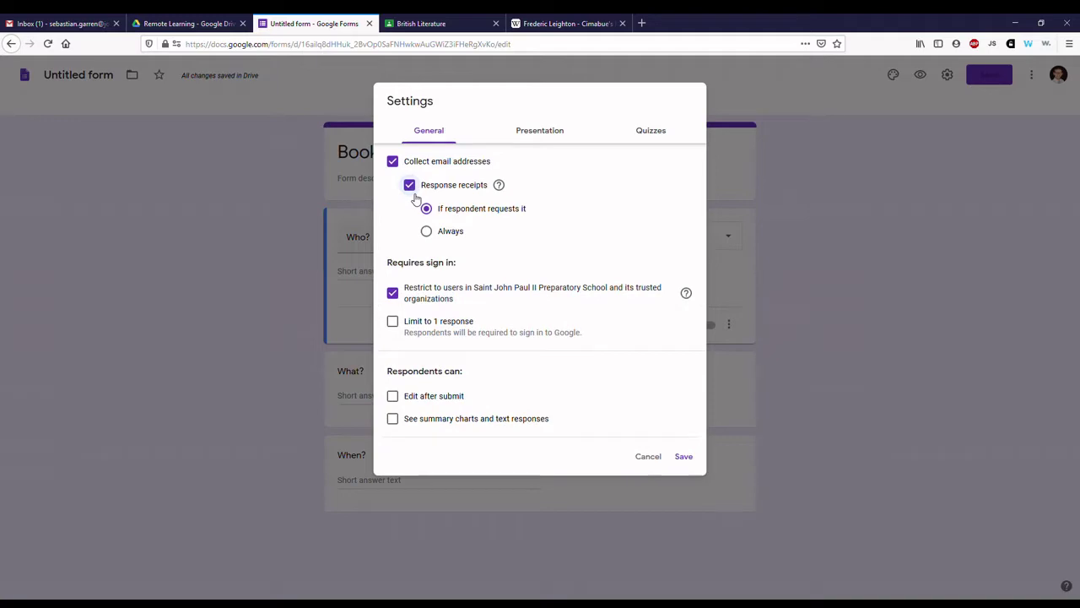
pyautogui.click(393, 397)
# Review the presentation settings, turn the form into a quiz and save the settings.
pyautogui.click(540, 132)
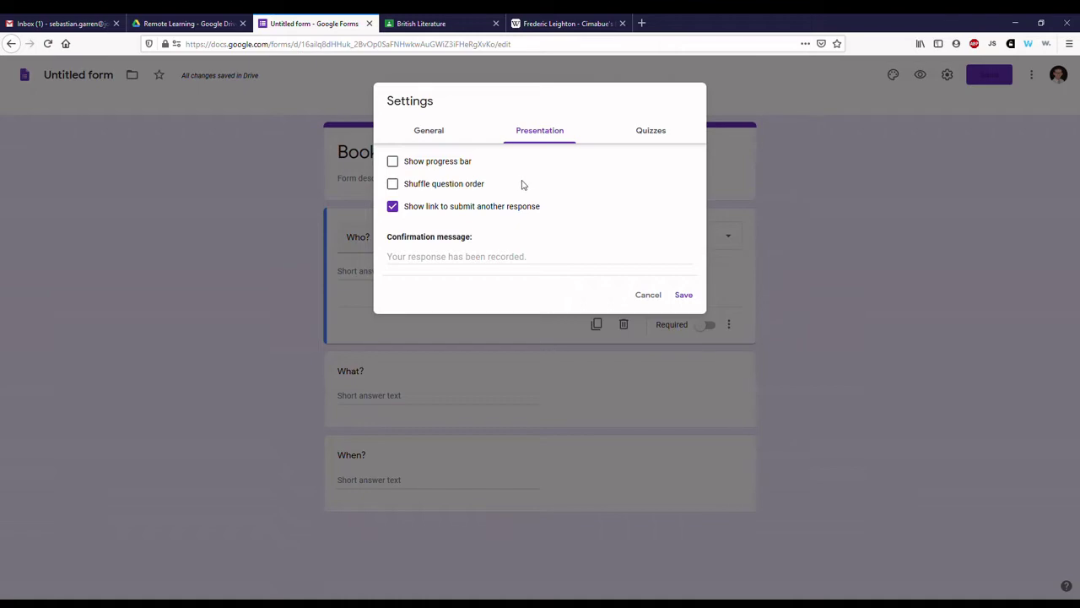
pyautogui.click(655, 138)
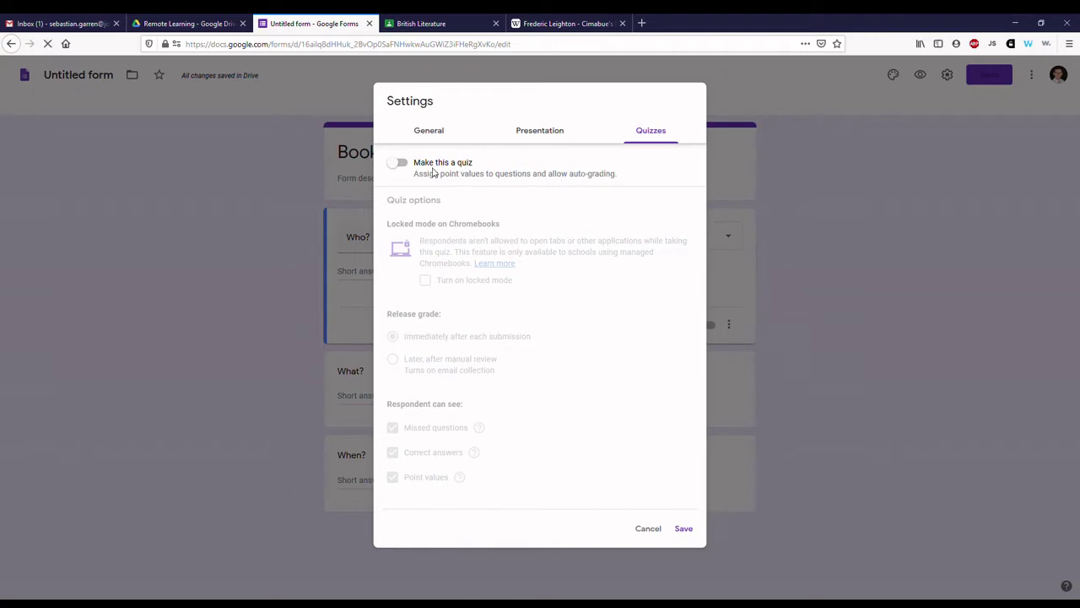
pyautogui.click(395, 163)
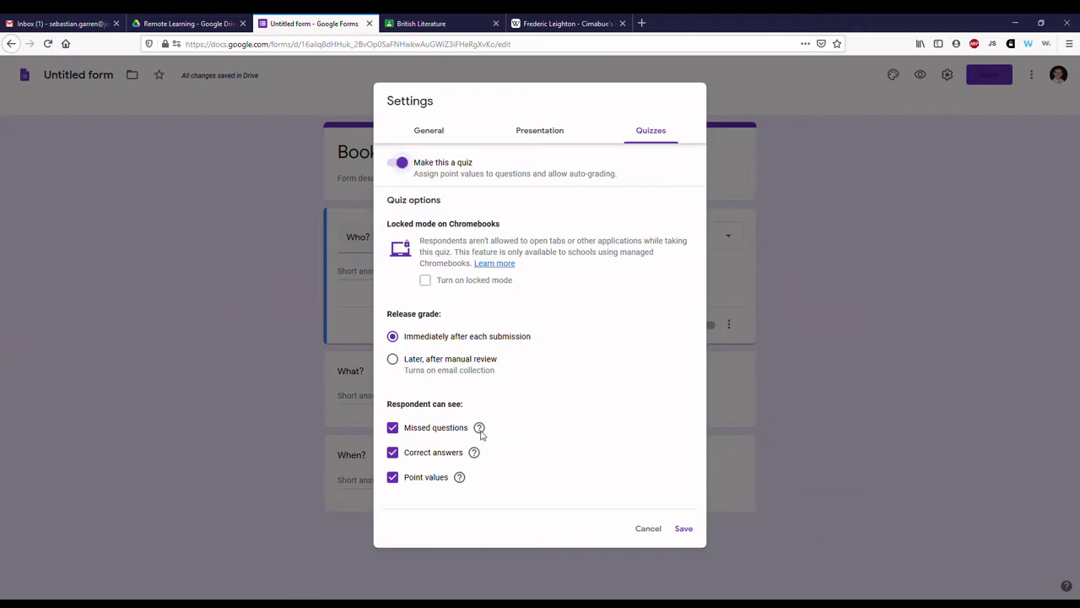
pyautogui.click(684, 528)
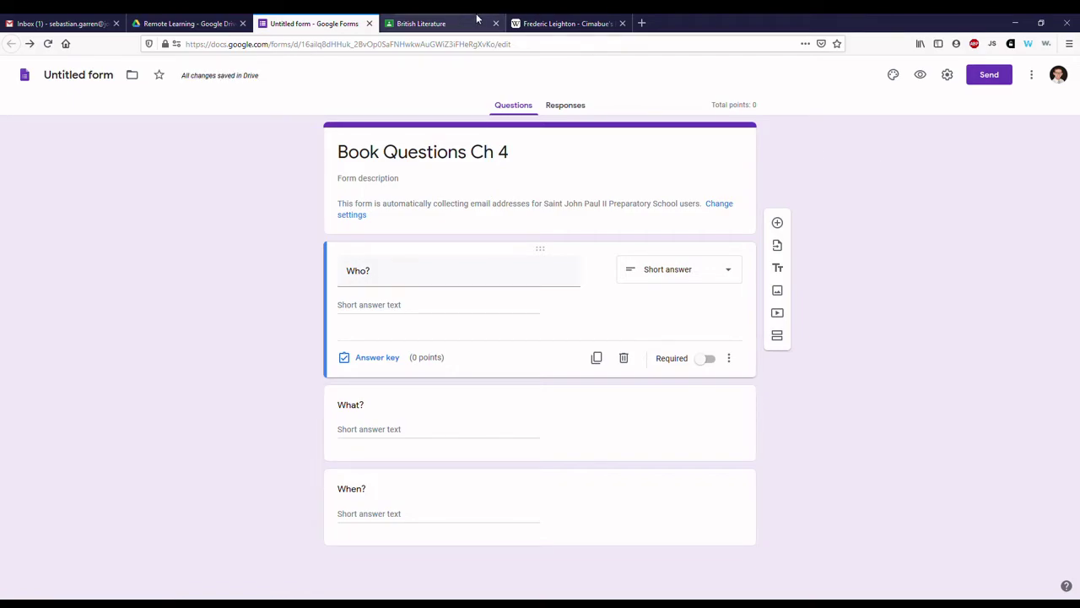
# Switch to the British Literature class in Google Classroom and draft a stream post reading "Test HW: etc etc.".
pyautogui.click(446, 24)
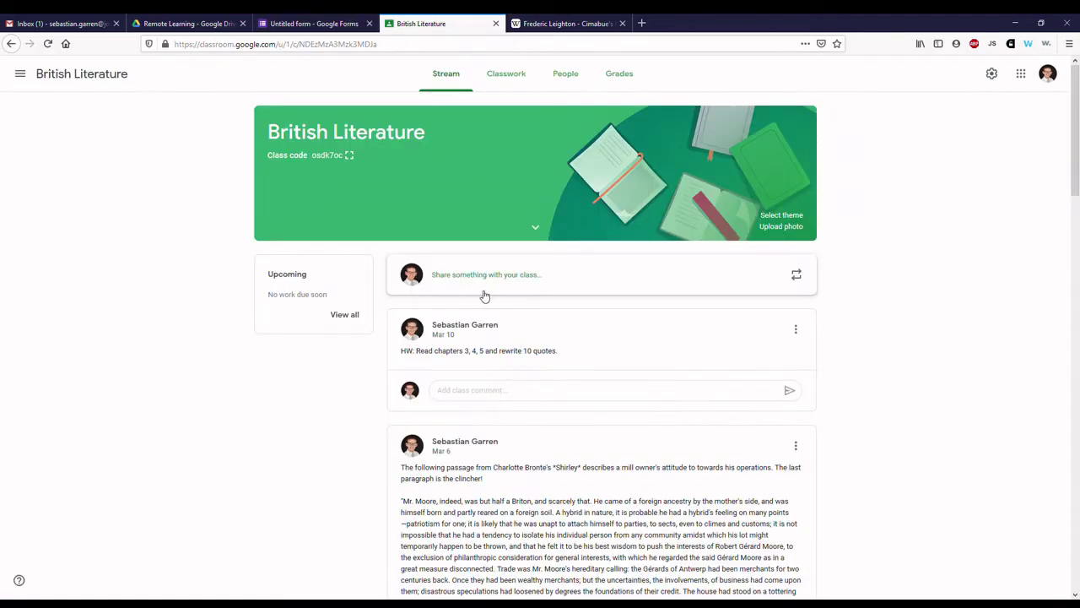
pyautogui.click(577, 281)
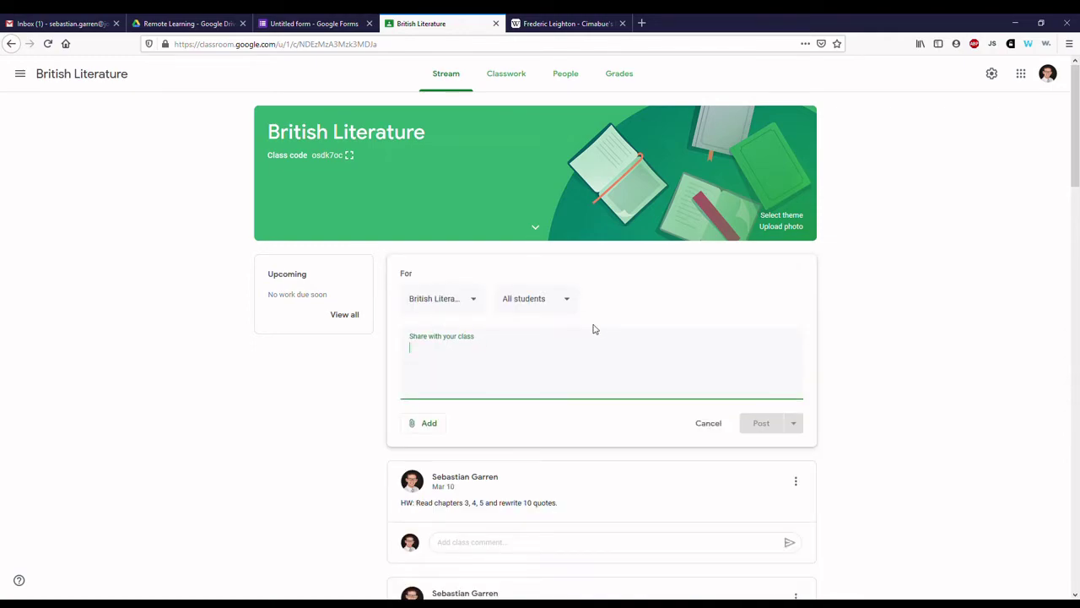
pyautogui.write('Test HW: etc etc.')
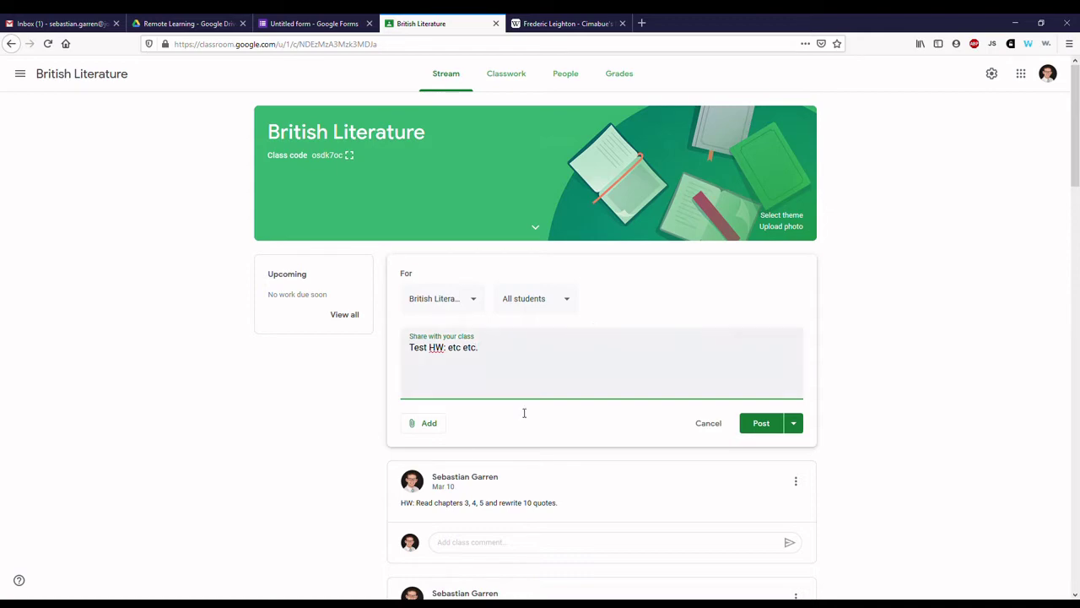
# Start attaching a Google Drive file to the post and select today's untitled form from the recent files.
pyautogui.click(429, 425)
pyautogui.click(461, 453)
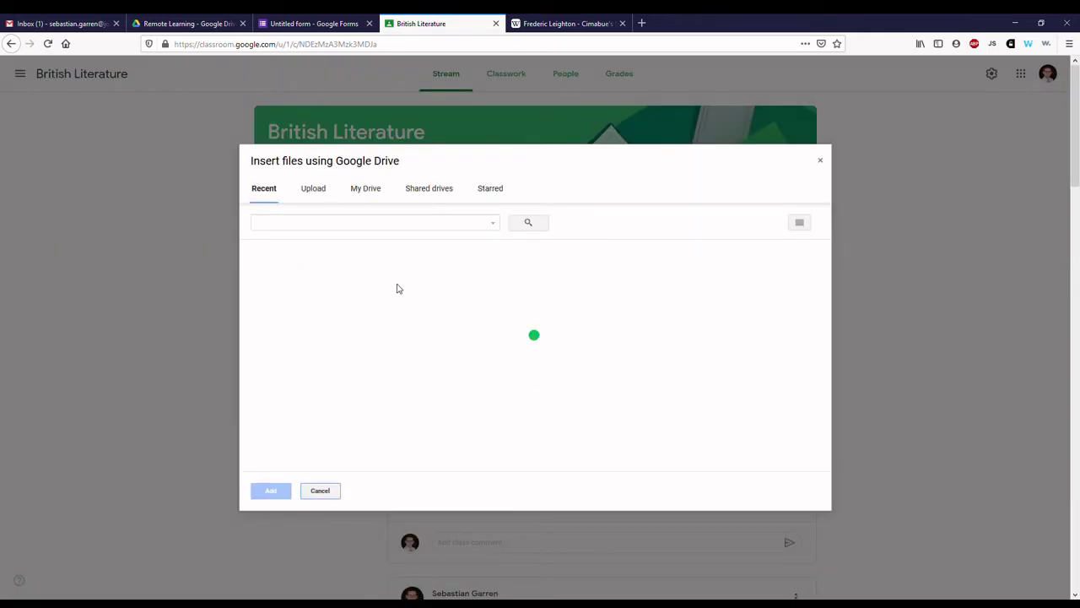
pyautogui.click(322, 341)
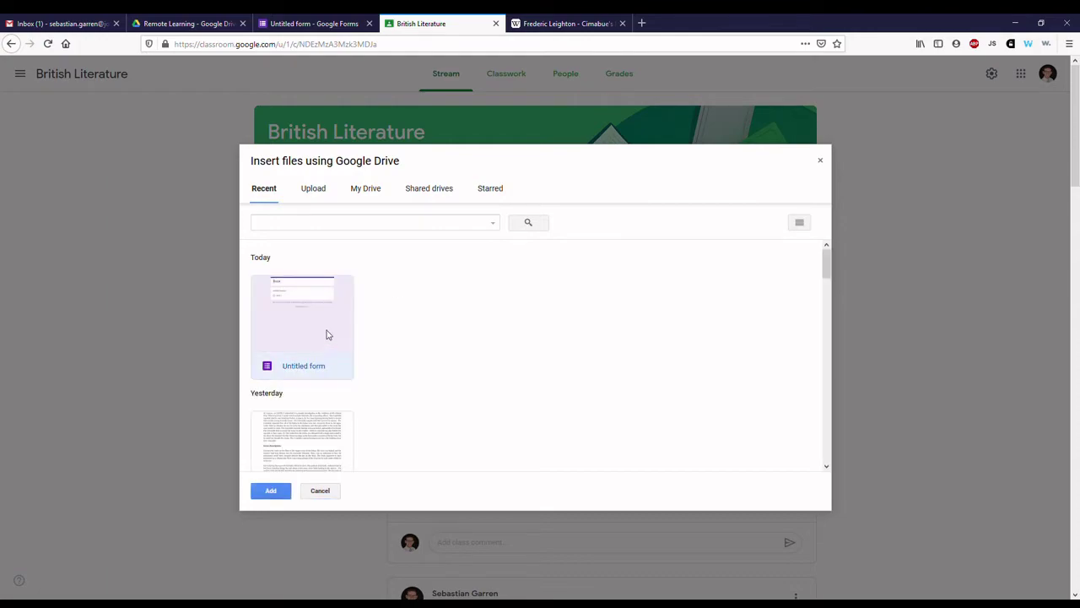
# Switch to the Google Form, rename its file "Book Questions Ch 4", and return to the Classroom file selection.
pyautogui.click(312, 23)
pyautogui.click(93, 78)
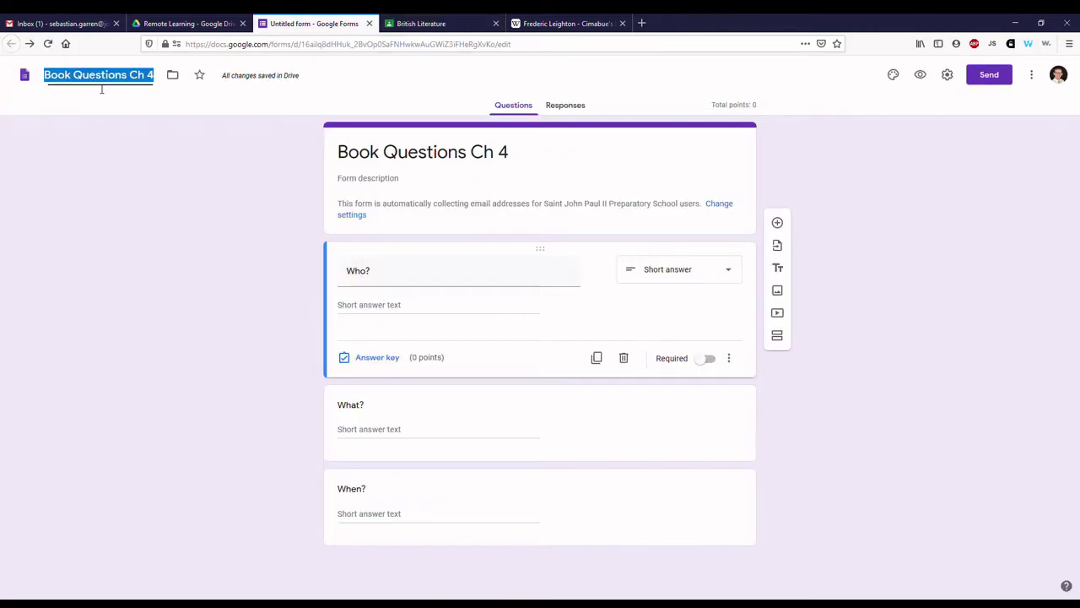
pyautogui.click(168, 183)
pyautogui.click(451, 25)
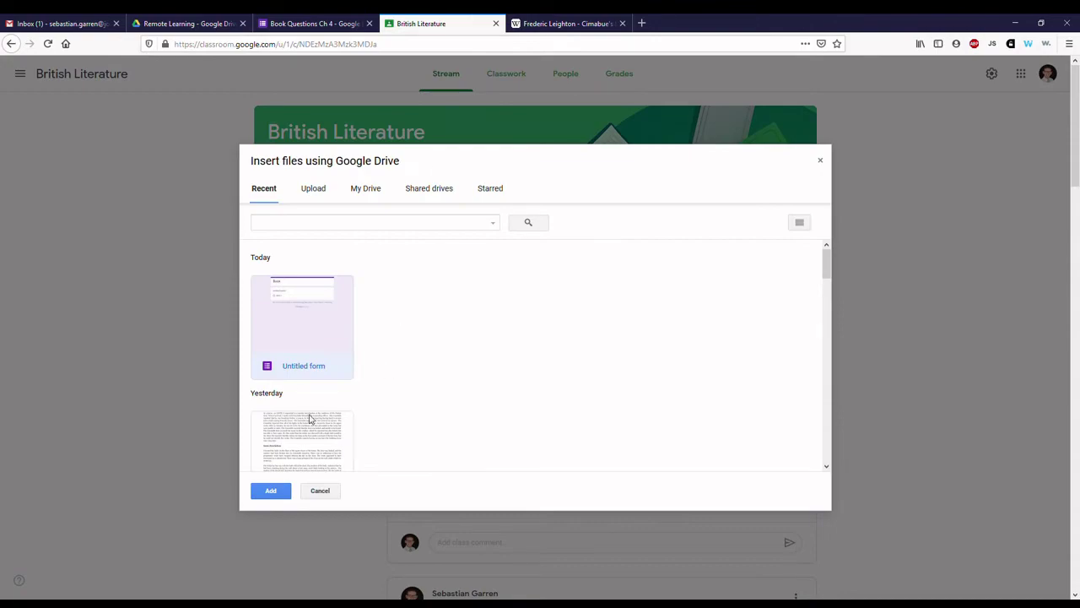
# Reload the Drive file selection, attach the "Book Questions Ch 4" form to the draft and publish the post to the class stream.
pyautogui.click(318, 493)
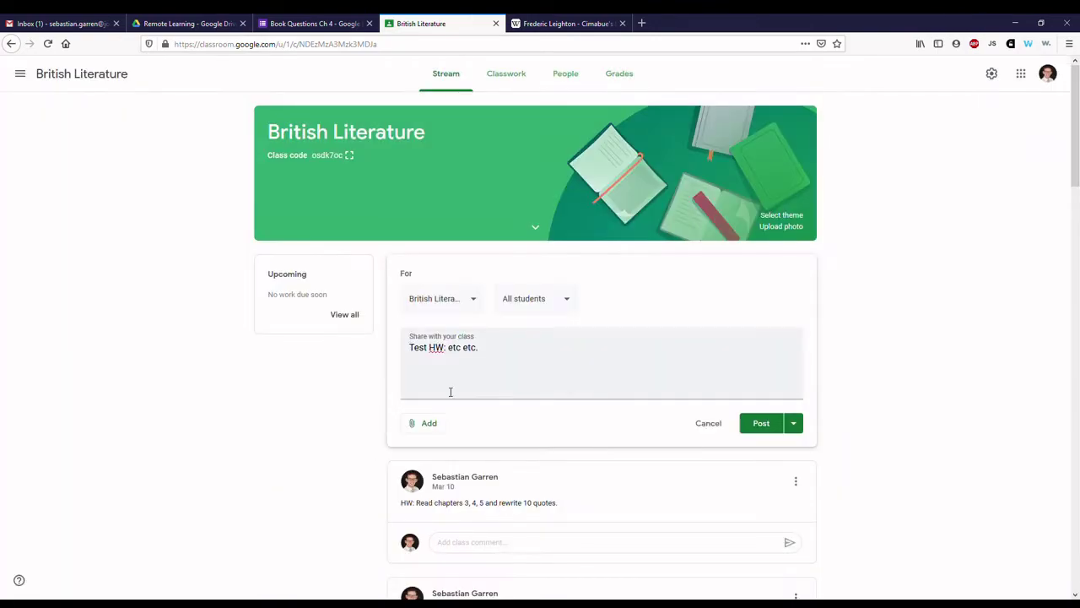
pyautogui.click(427, 432)
pyautogui.click(418, 446)
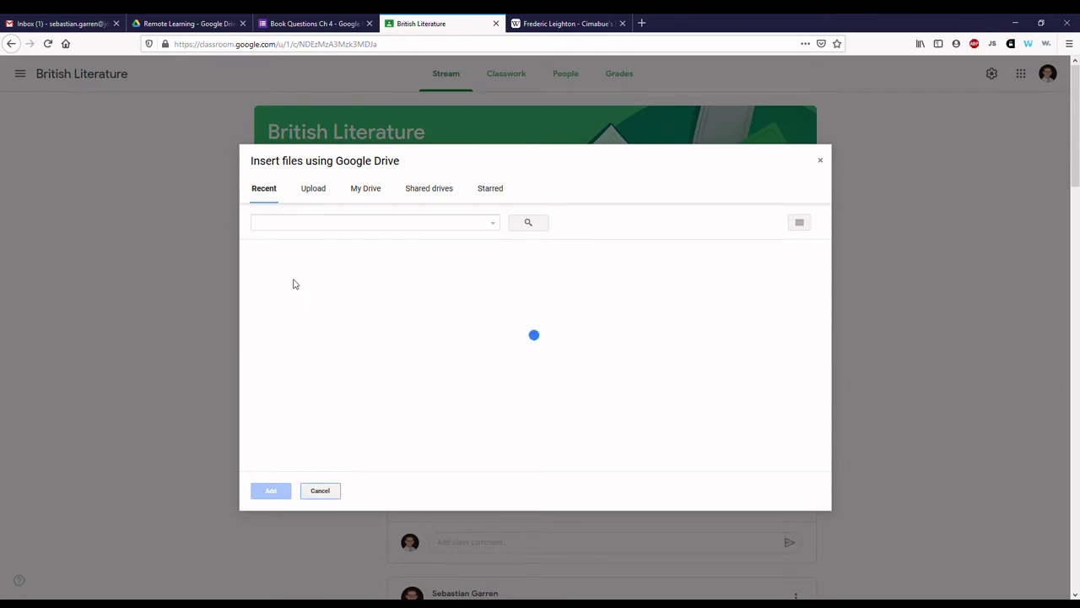
pyautogui.doubleClick(301, 313)
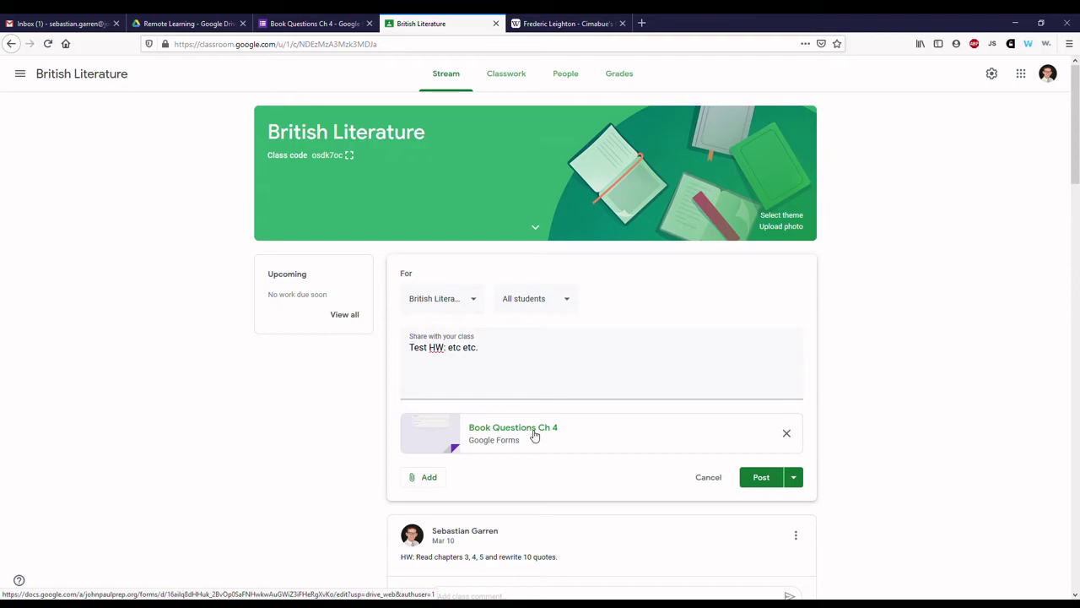
pyautogui.click(534, 379)
pyautogui.click(758, 480)
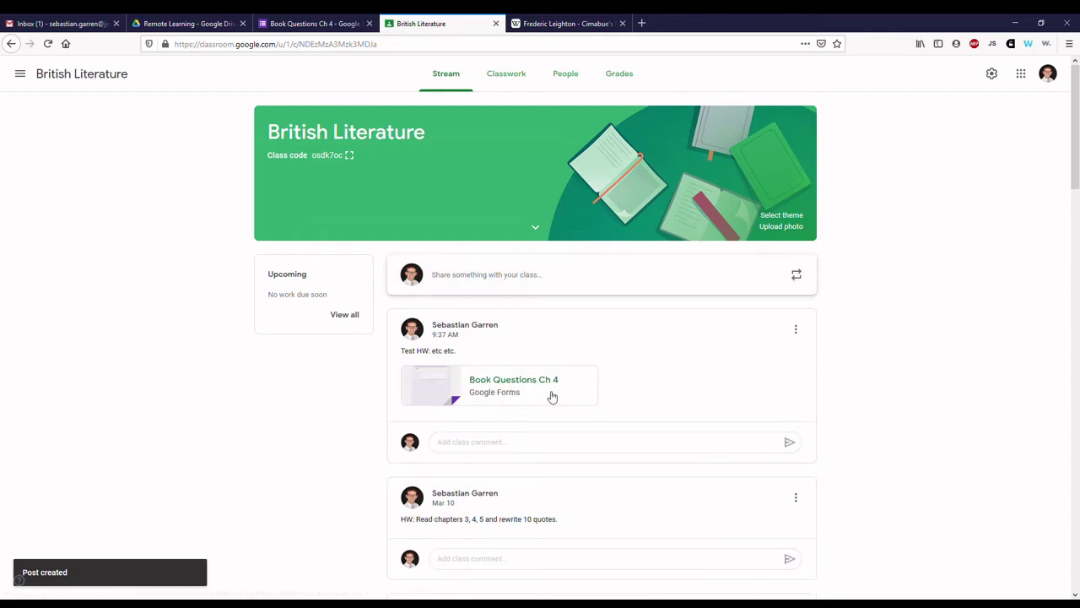
# Open the form attached to the new stream post and examine its notice about recording the respondent's email address.
pyautogui.click(552, 395)
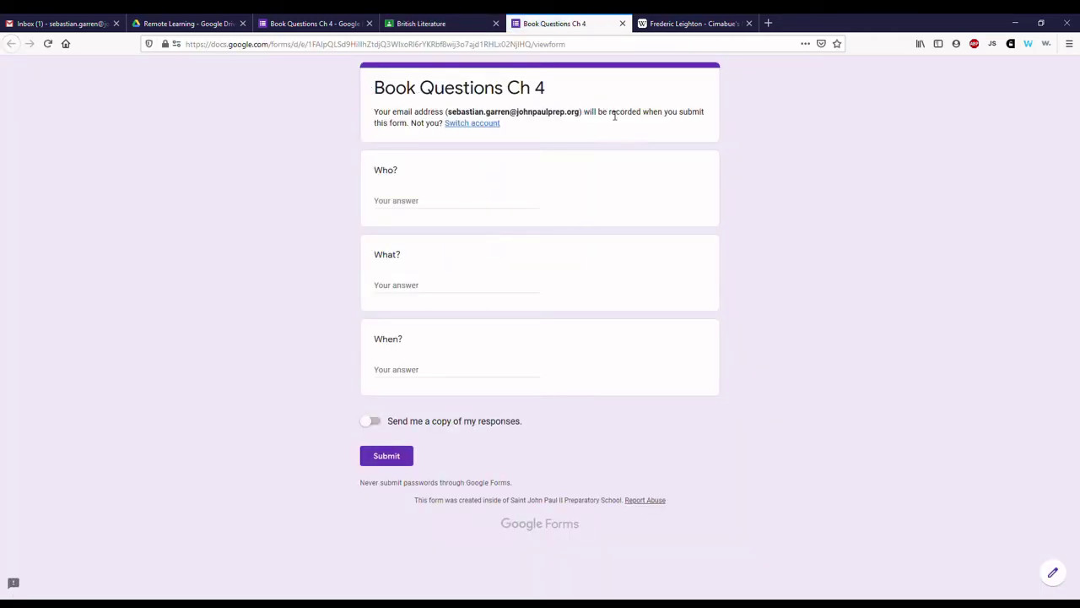
pyautogui.moveTo(445, 111); pyautogui.dragTo(588, 111)
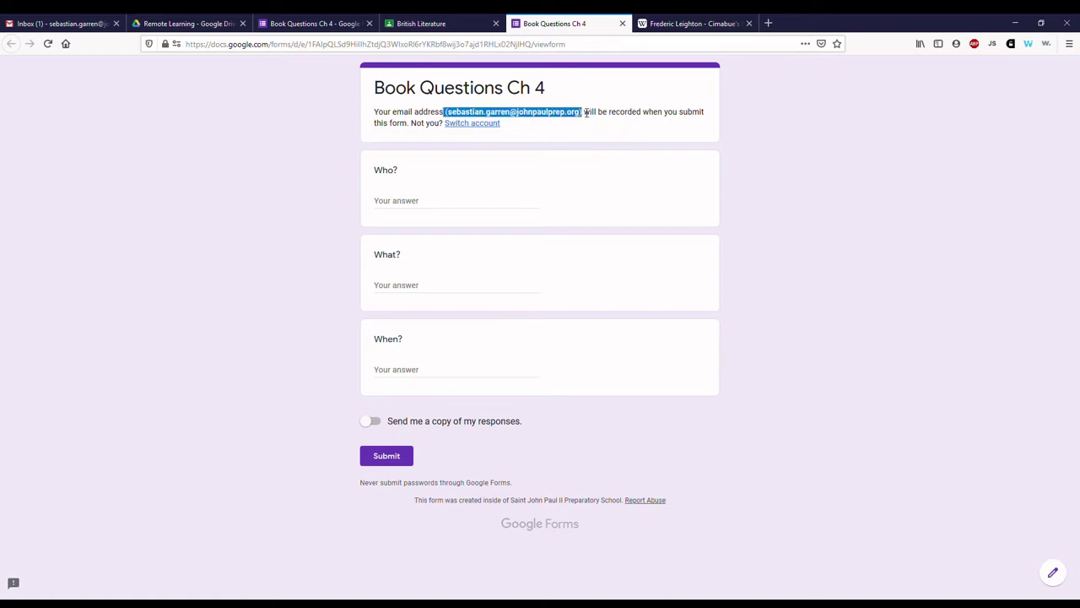
pyautogui.click(579, 120)
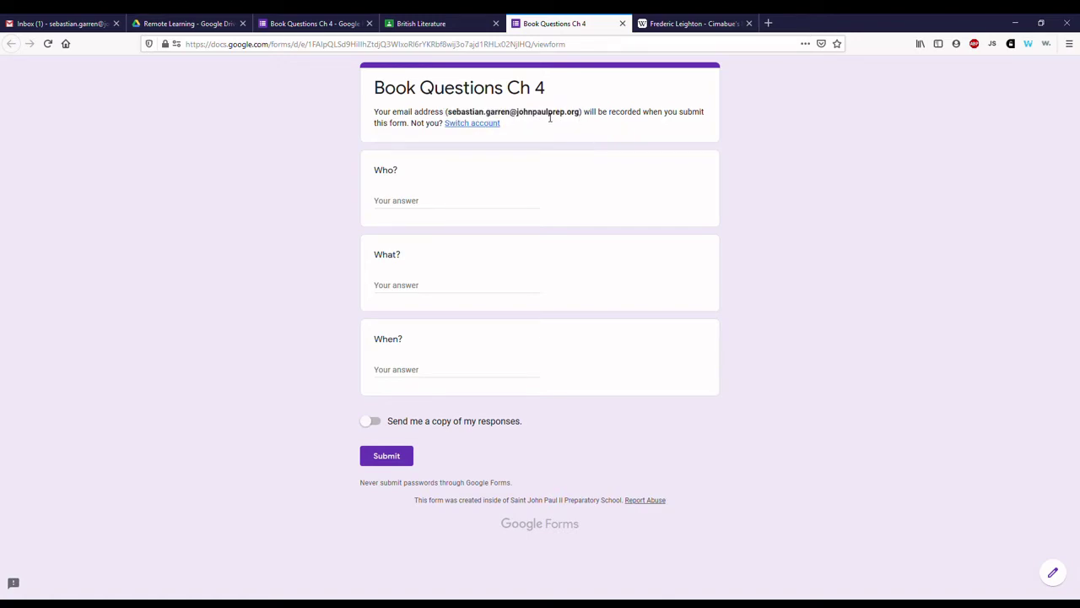
# Submit a test response with a person's name for "Who?", "Murder" for "What?" and "Tomorrow" for "When?".
pyautogui.click(424, 211)
pyautogui.write('M')
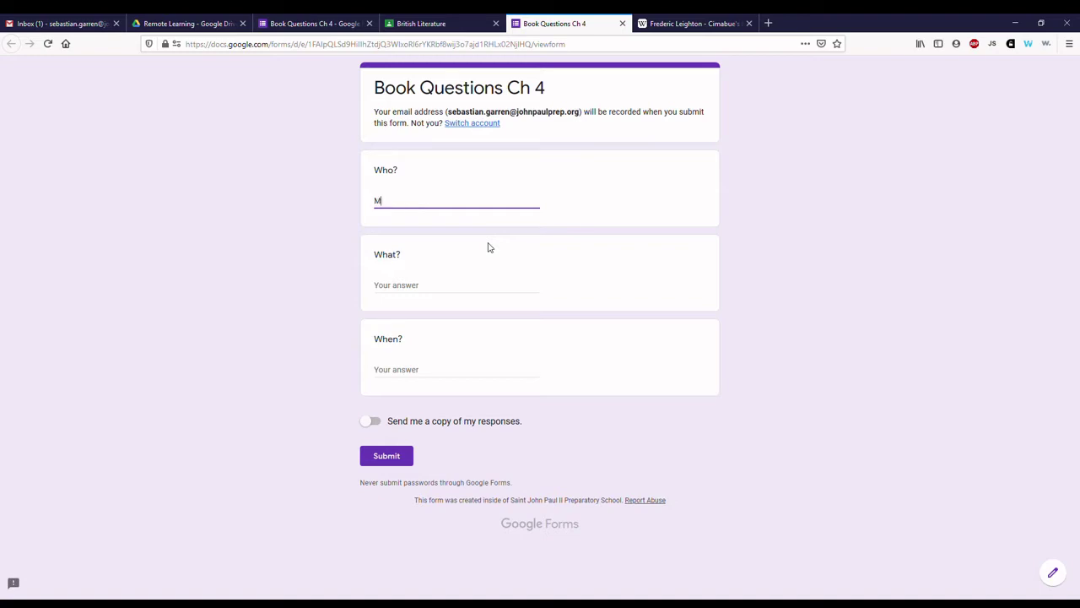
pyautogui.write('rs. Heffernen')
pyautogui.press('Tab')
pyautogui.write('M')
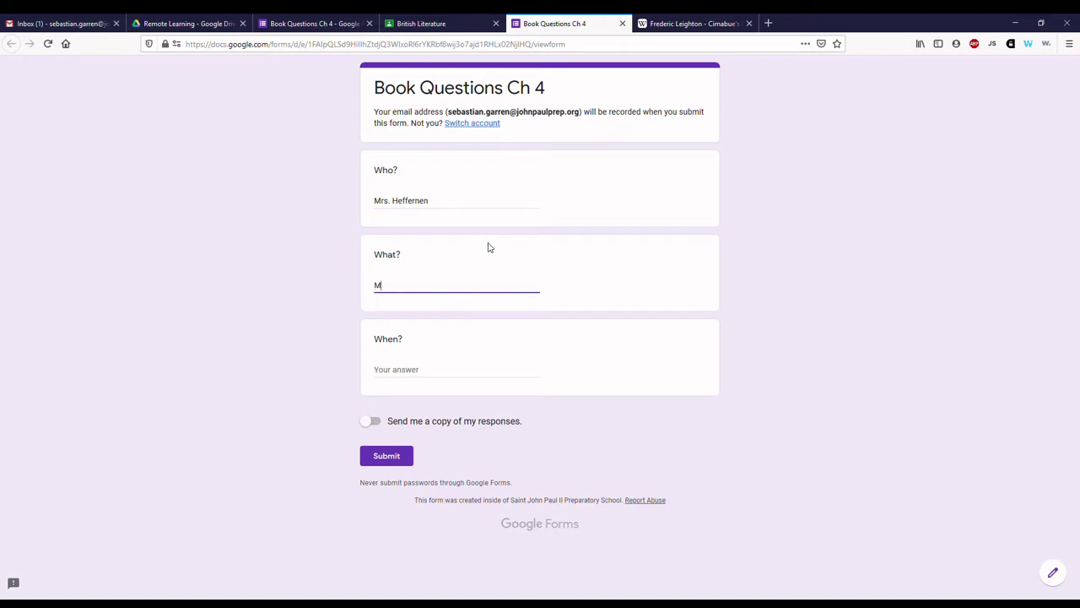
pyautogui.write('urder')
pyautogui.press('Tab')
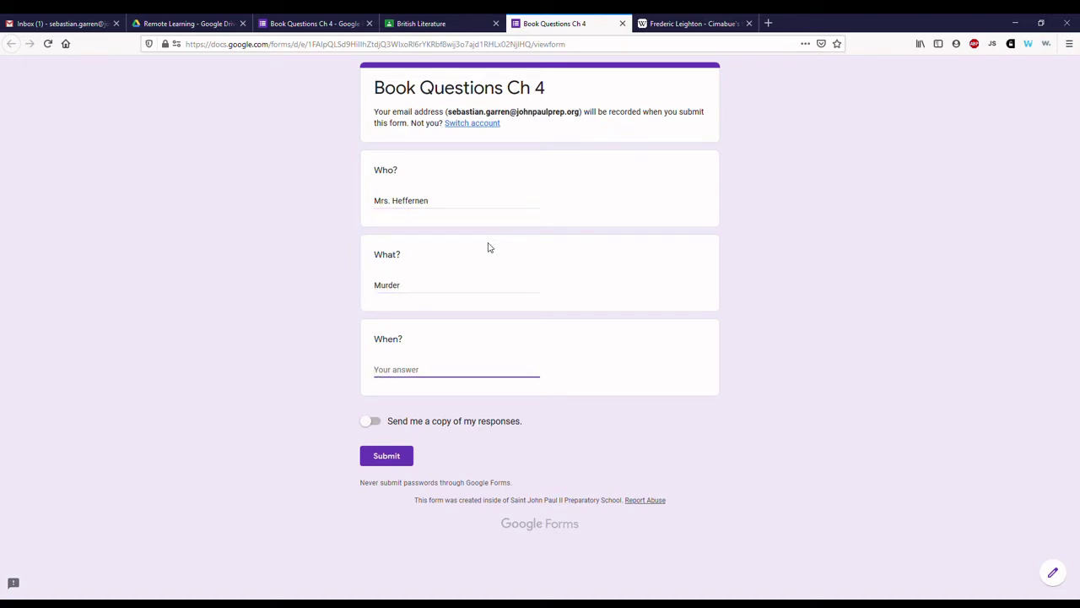
pyautogui.write('To')
pyautogui.click(403, 460)
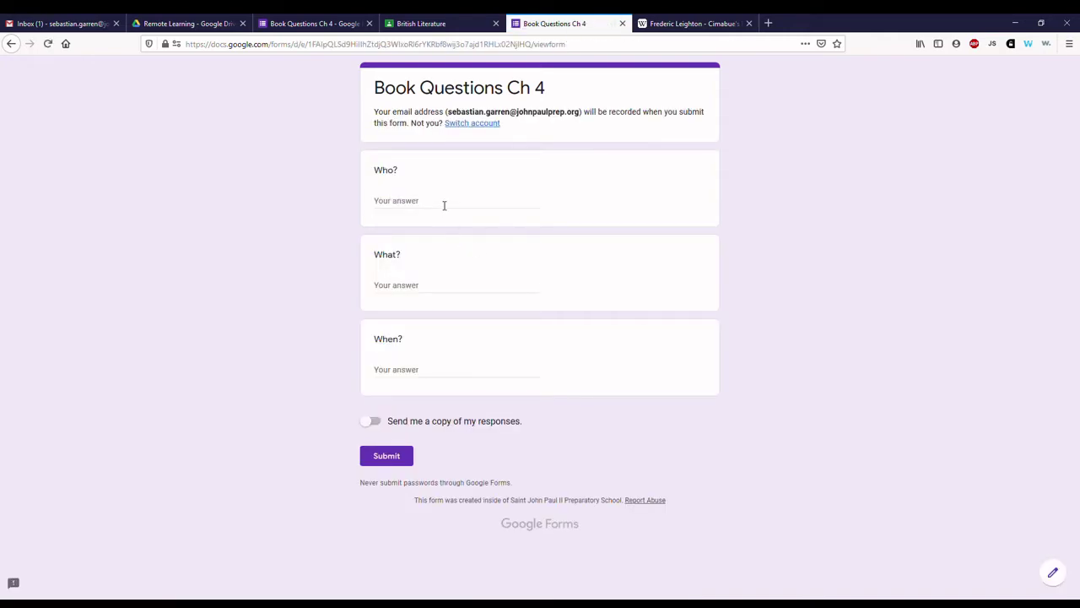
# Submit a second response with another person's name for "Who?", "Murder" for "What?" and "The day after tomorrow" for "When?".
pyautogui.click(444, 205)
pyautogui.write('Mr. Garren')
pyautogui.press('Tab')
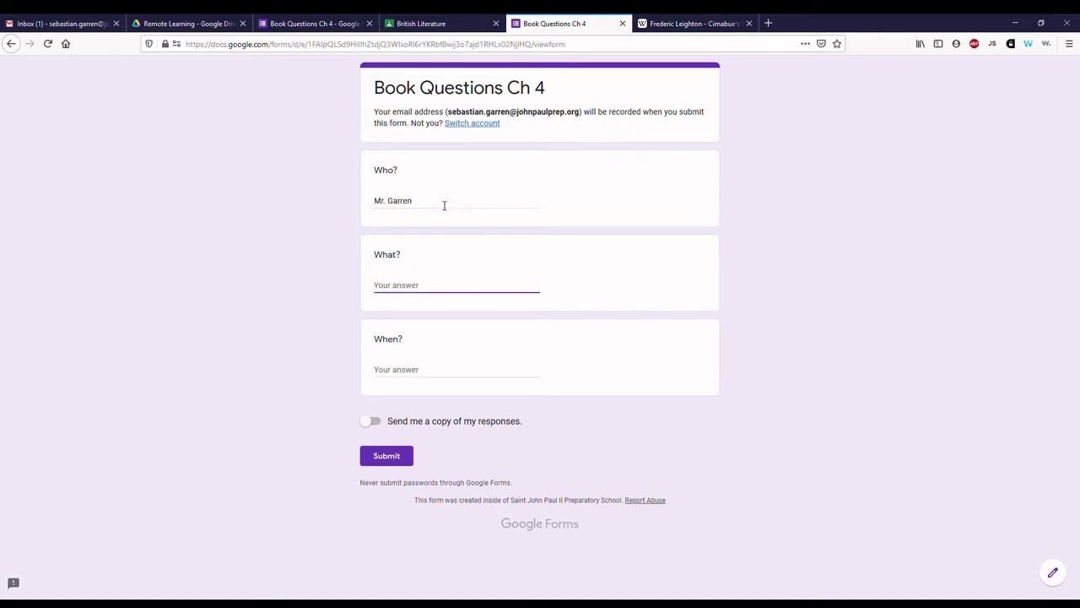
pyautogui.write('Murder')
pyautogui.press('Tab')
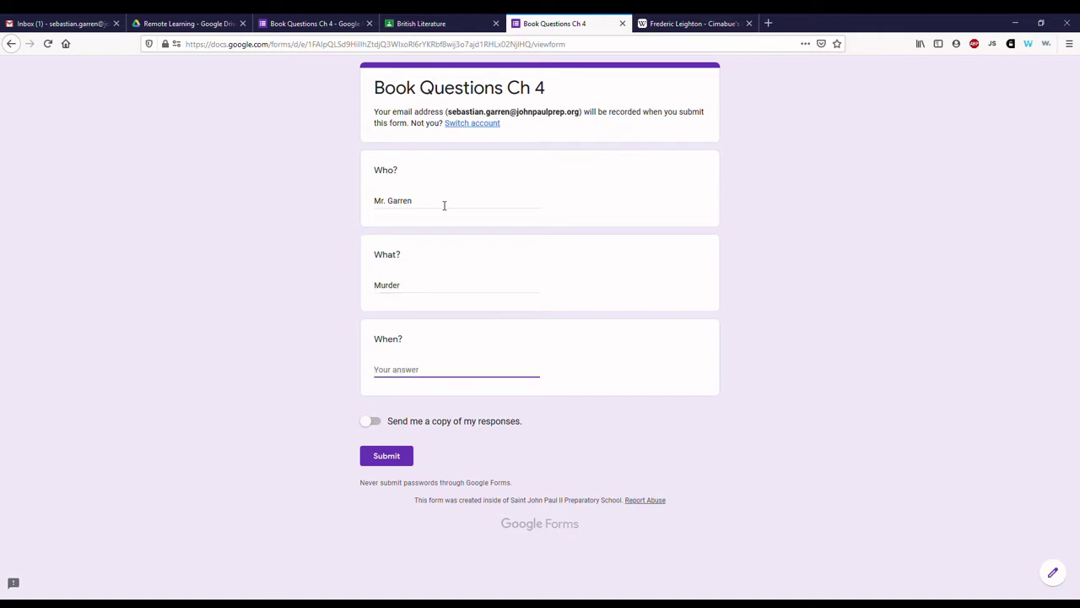
pyautogui.write('The day after tomorroqw')
pyautogui.press('BackSpace')
pyautogui.press('BackSpace')
pyautogui.press('BackSpace')
pyautogui.click(390, 456)
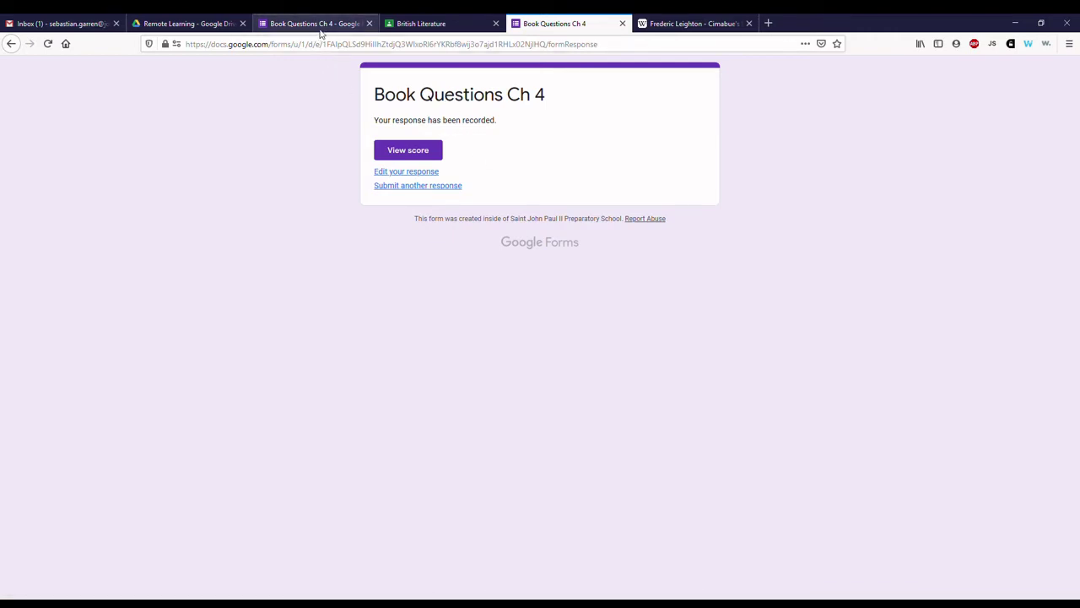
# Switch to the form editor and review the summary of the submitted responses, including scores and the answers to each question.
pyautogui.click(162, 28)
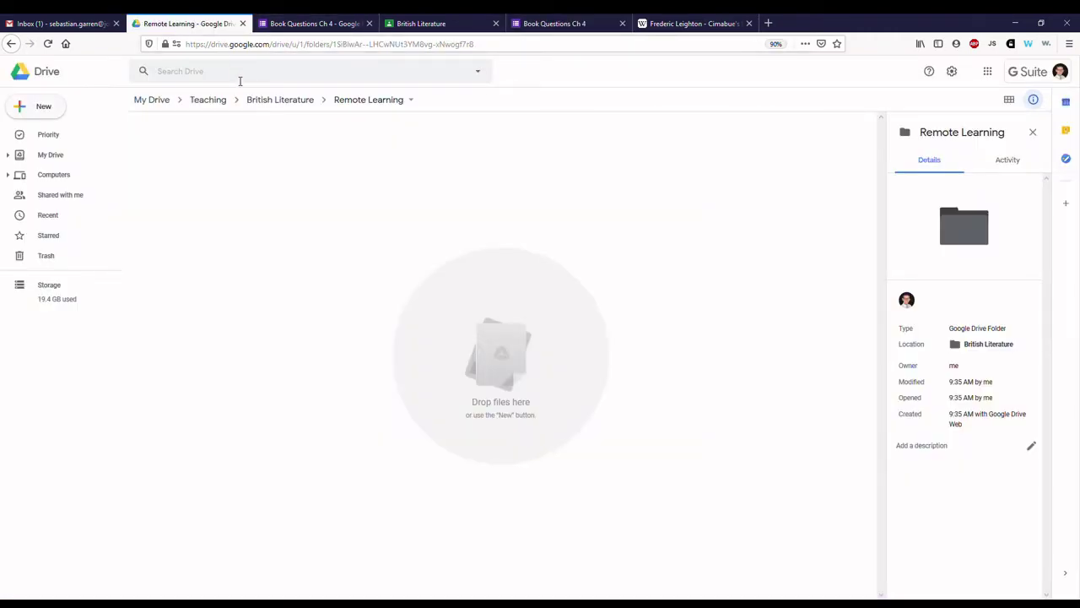
pyautogui.click(318, 25)
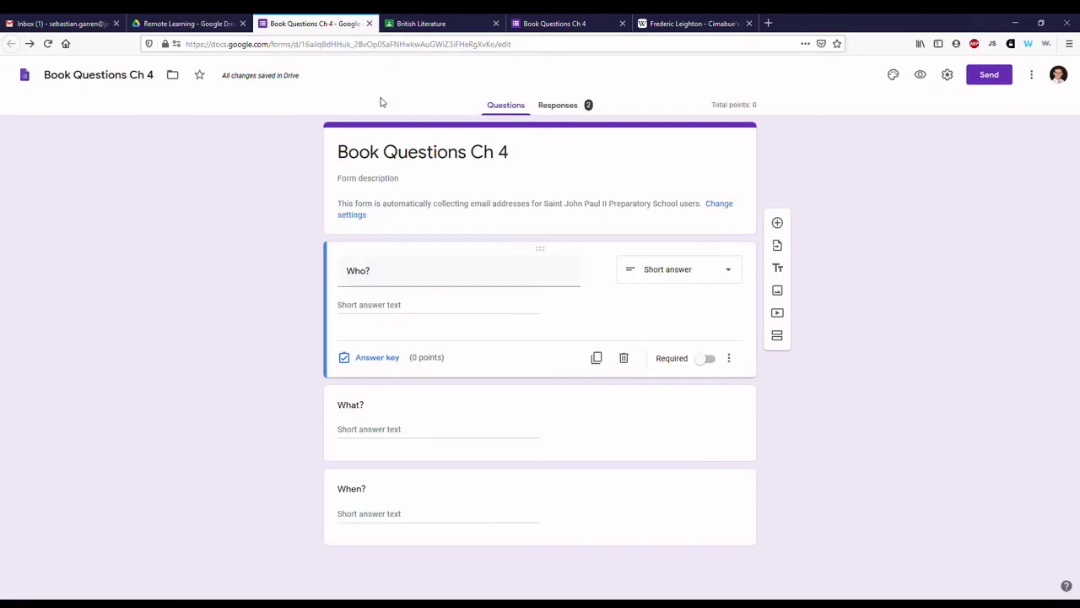
pyautogui.click(576, 110)
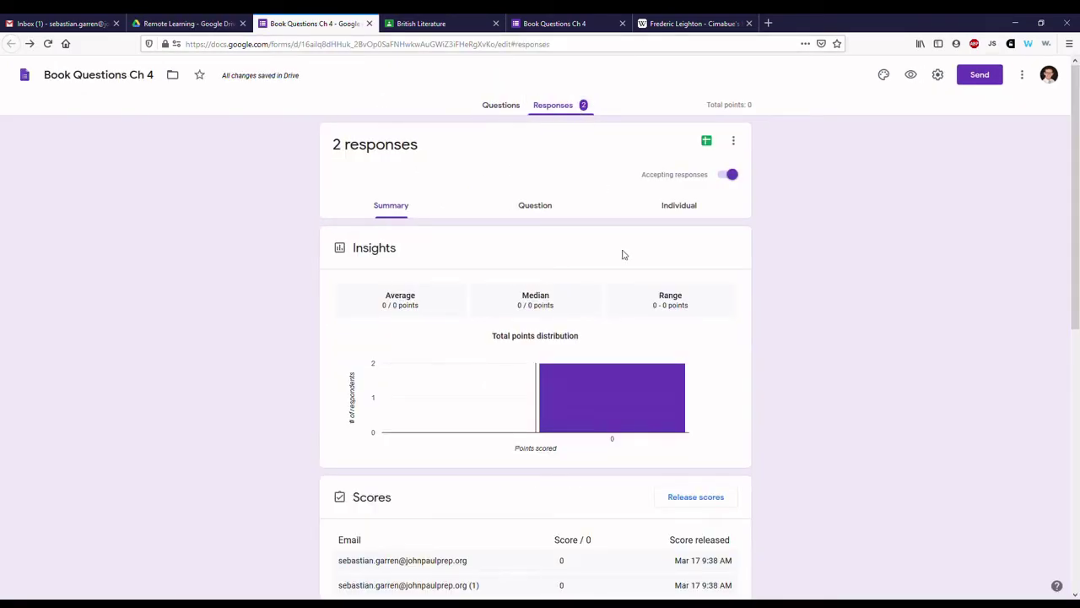
pyautogui.moveTo(622, 385)
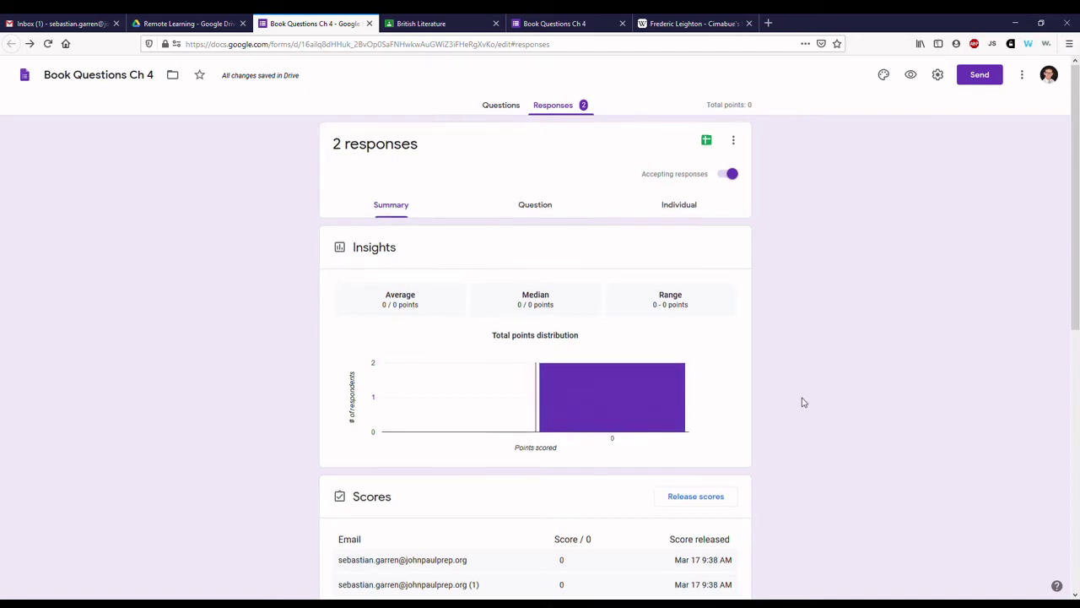
pyautogui.scroll(-3, 768, 362)
pyautogui.scroll(-2, 738, 331)
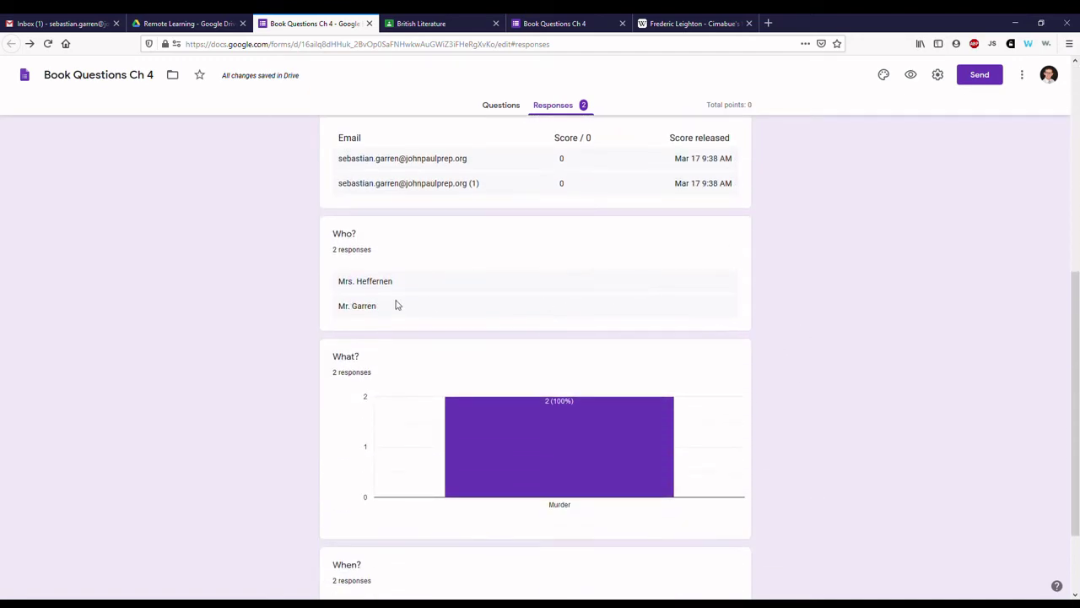
pyautogui.scroll(-2, 304, 338)
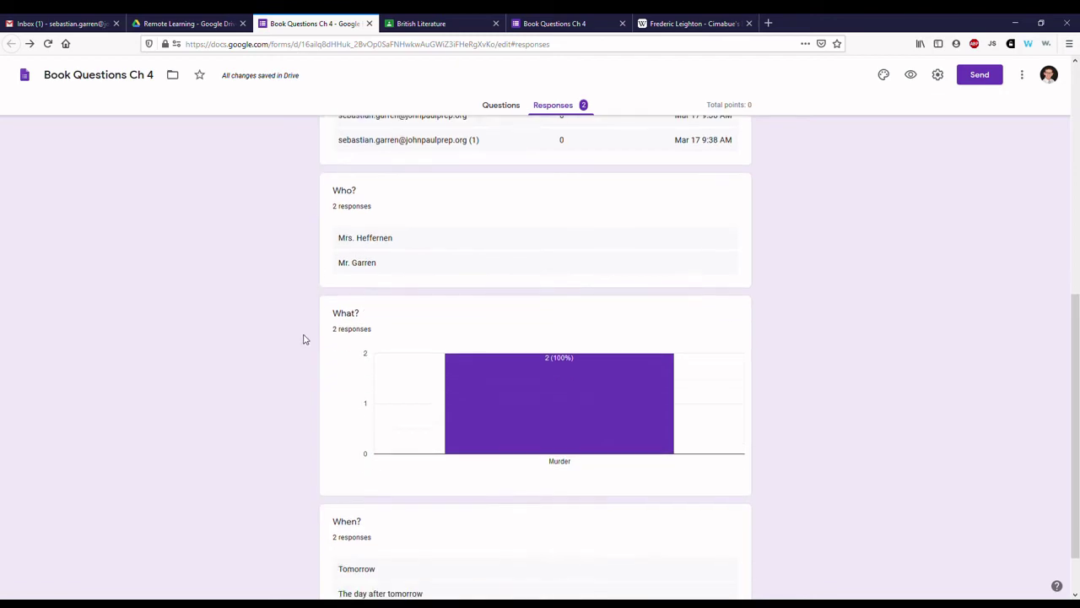
pyautogui.moveTo(580, 374)
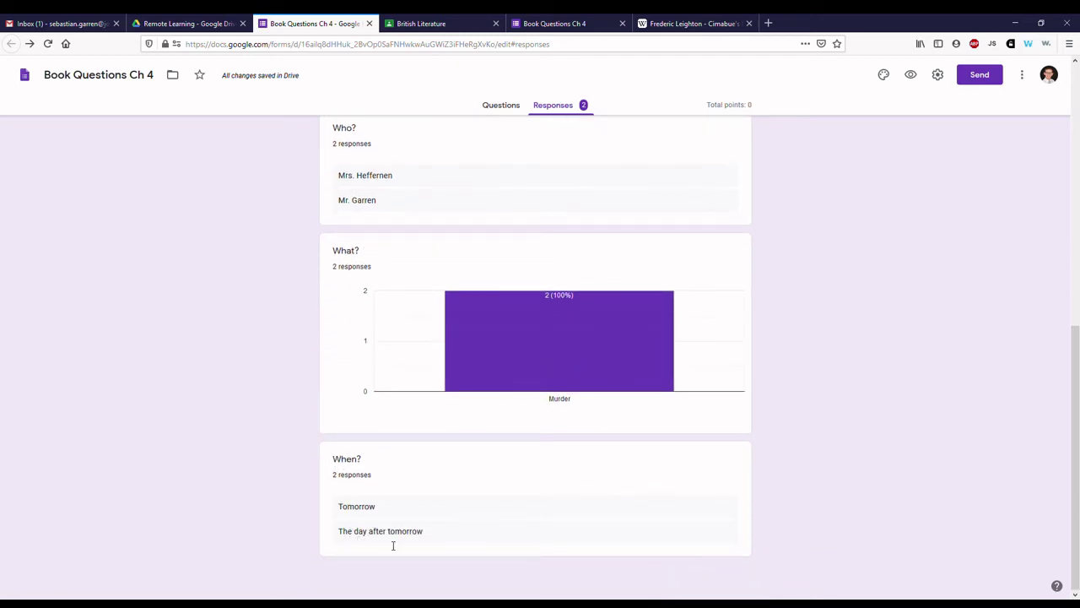
pyautogui.scroll(10, 739, 338)
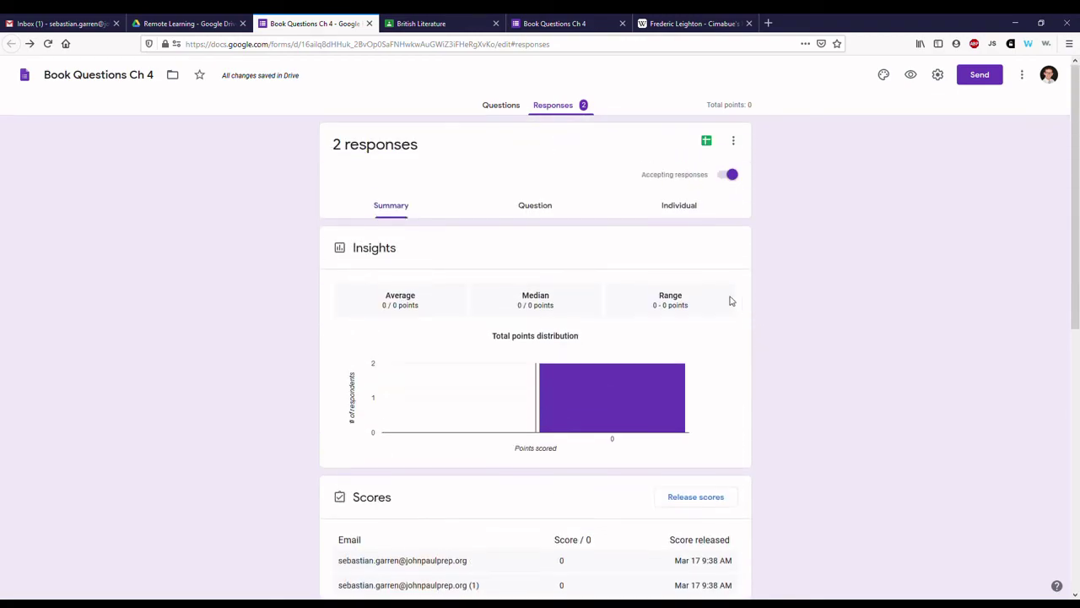
# Create a new spreadsheet for the form's responses and widen its Email Address column to fit the addresses.
pyautogui.click(707, 143)
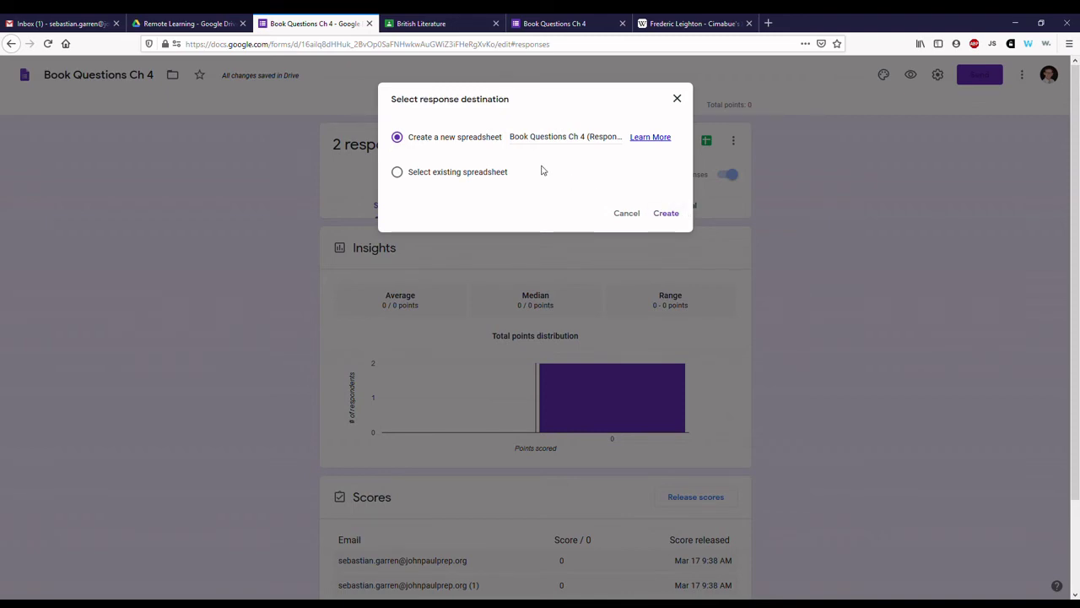
pyautogui.click(670, 218)
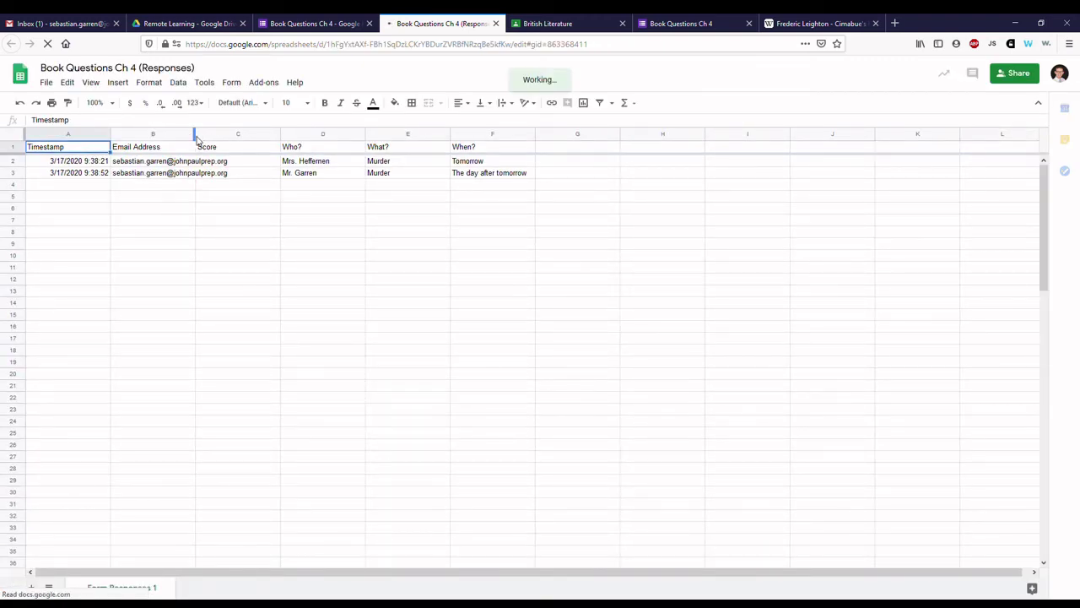
pyautogui.moveTo(200, 132); pyautogui.dragTo(265, 132)
# Enter 2/3 for the first response and 3/3 for the second in the Score column.
pyautogui.click(292, 150)
pyautogui.click(294, 161)
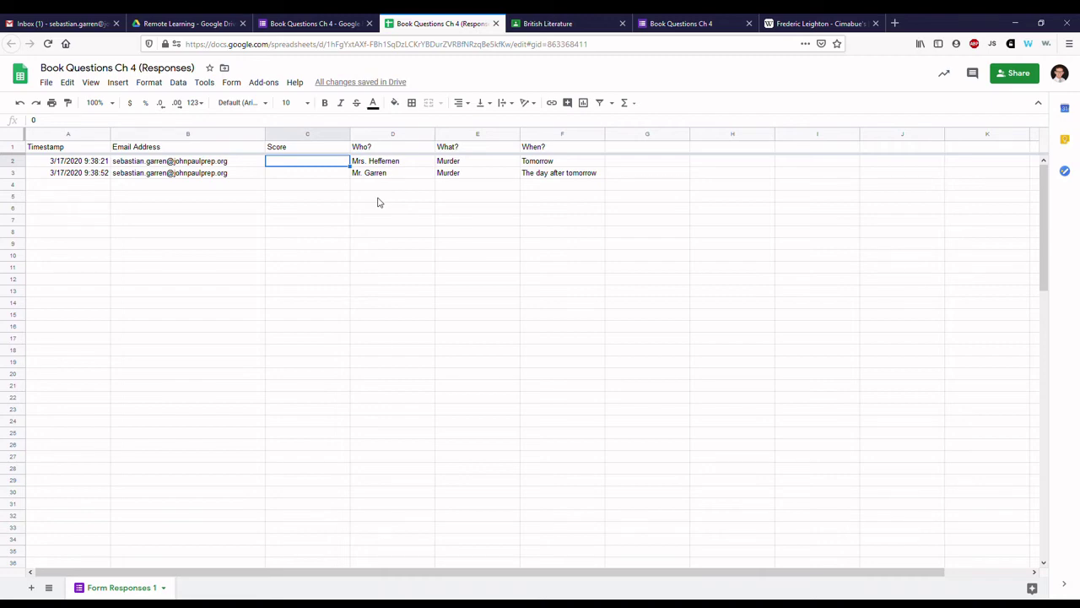
pyautogui.write('2/3')
pyautogui.press('Return')
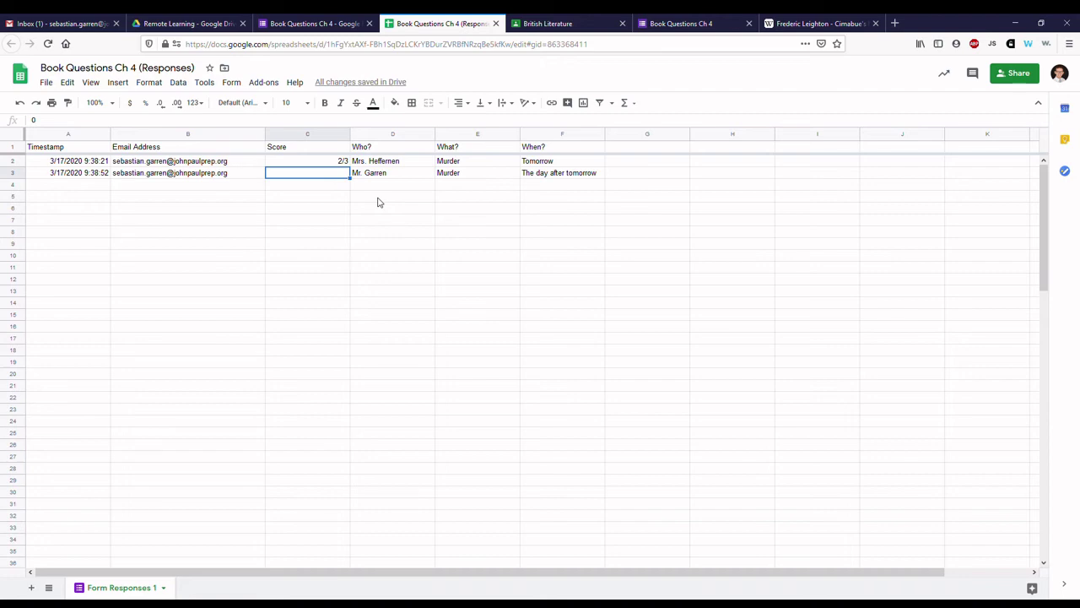
pyautogui.write('3/3')
pyautogui.press('Return')
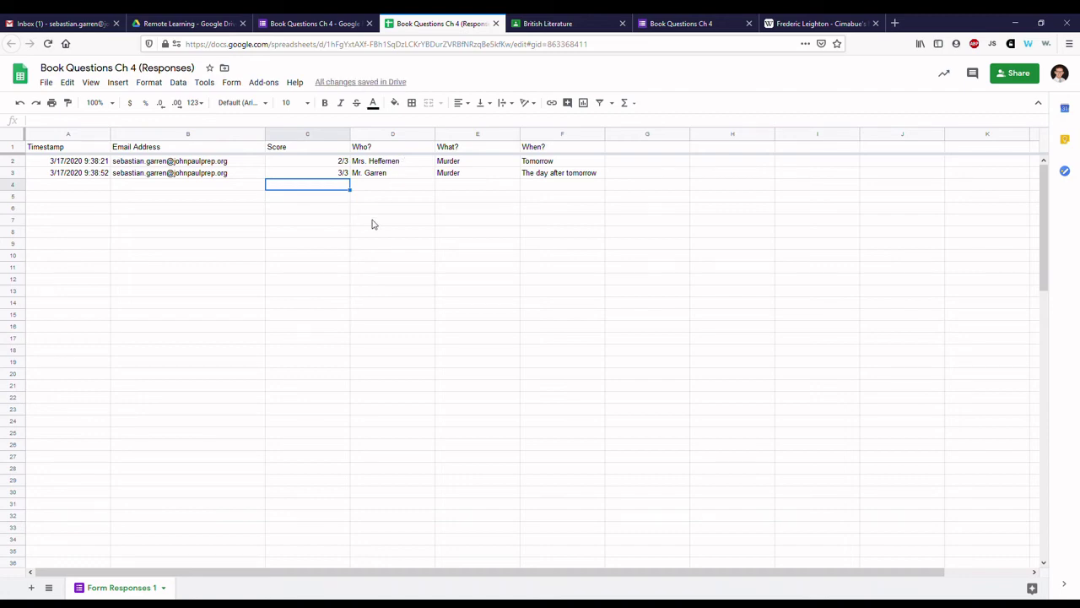
pyautogui.click(218, 185)
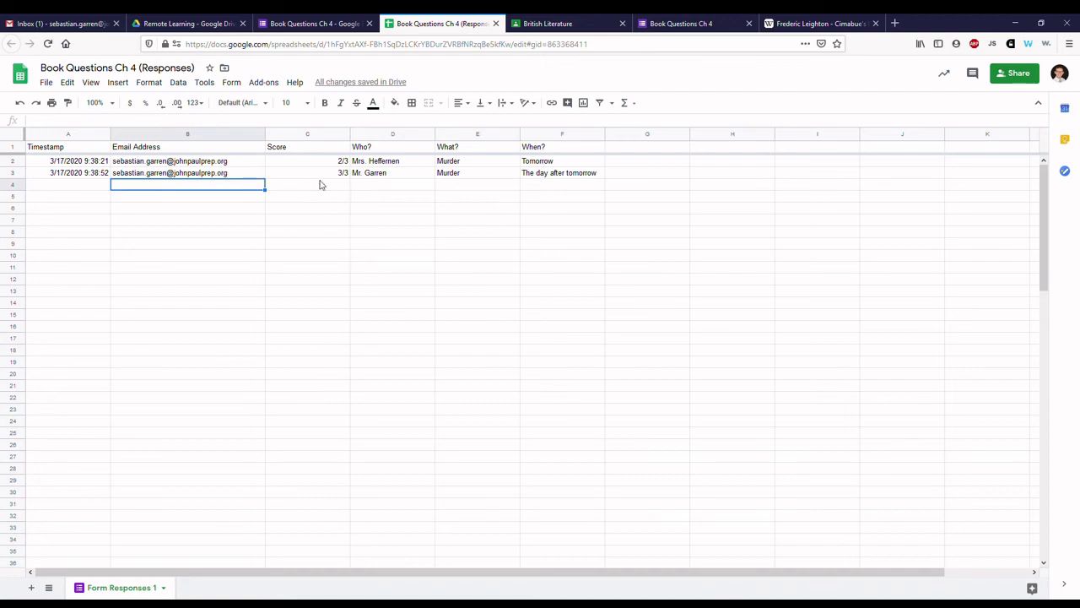
pyautogui.moveTo(338, 164); pyautogui.dragTo(347, 347)
pyautogui.click(341, 361)
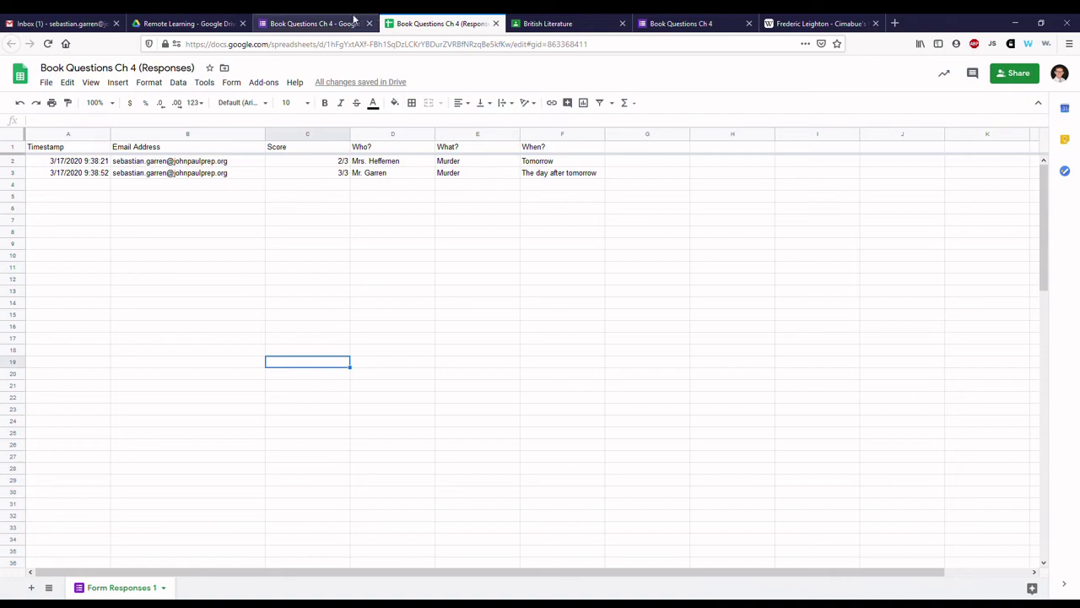
# Return to the form's response summary and compare its insights, score list and per-question answers.
pyautogui.click(314, 24)
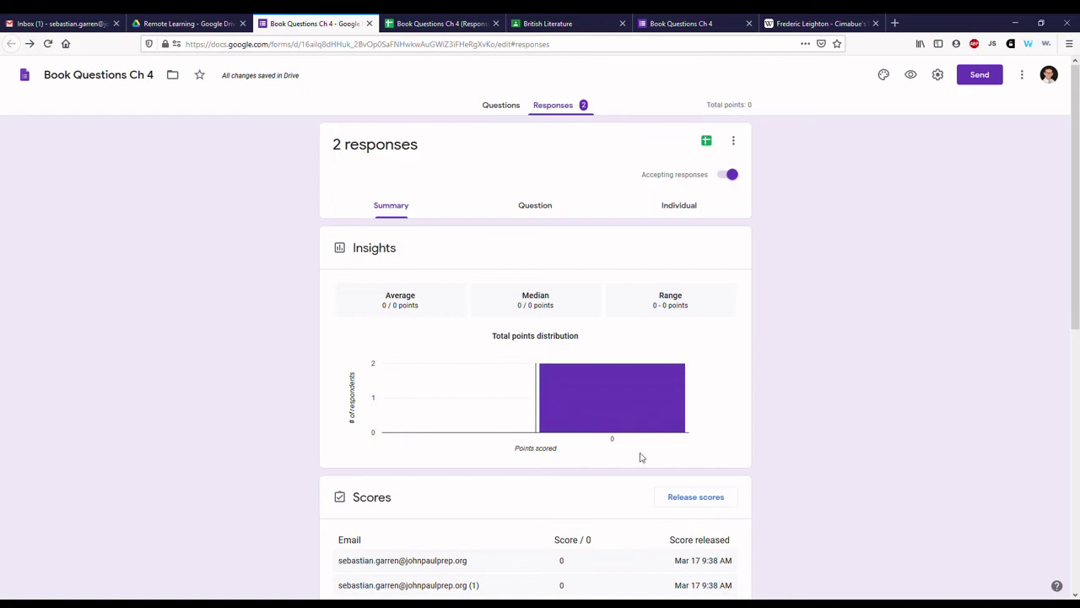
pyautogui.scroll(-3, 278, 333)
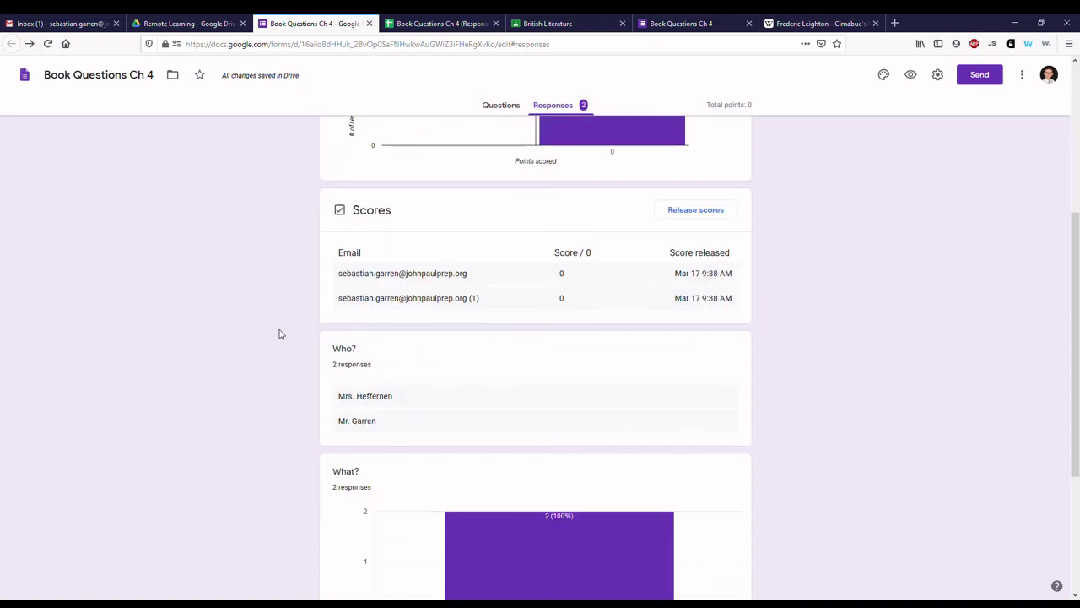
pyautogui.scroll(-2, 227, 329)
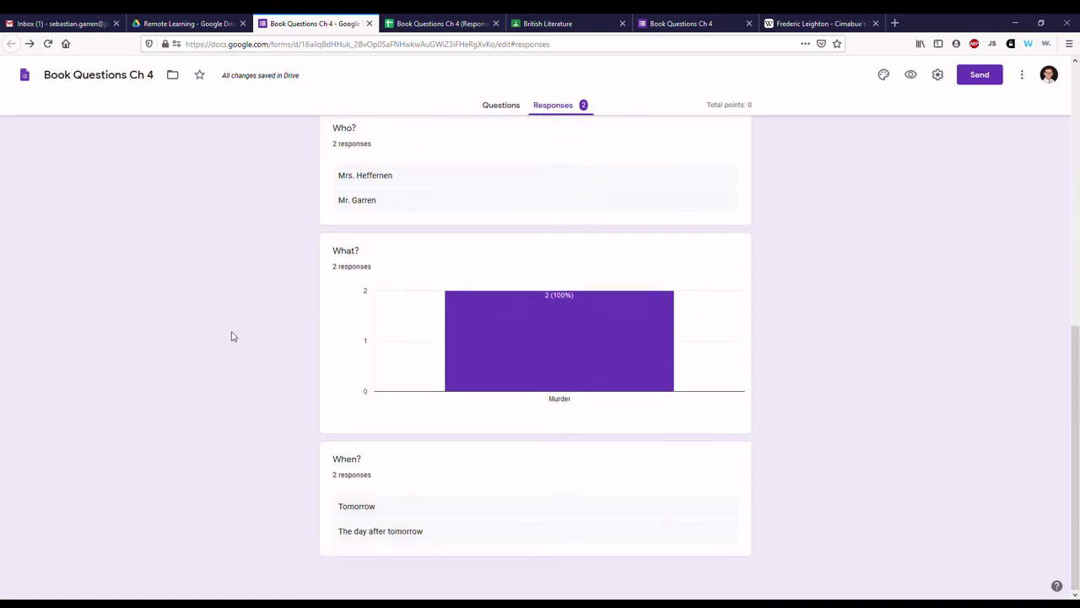
pyautogui.scroll(5, 304, 335)
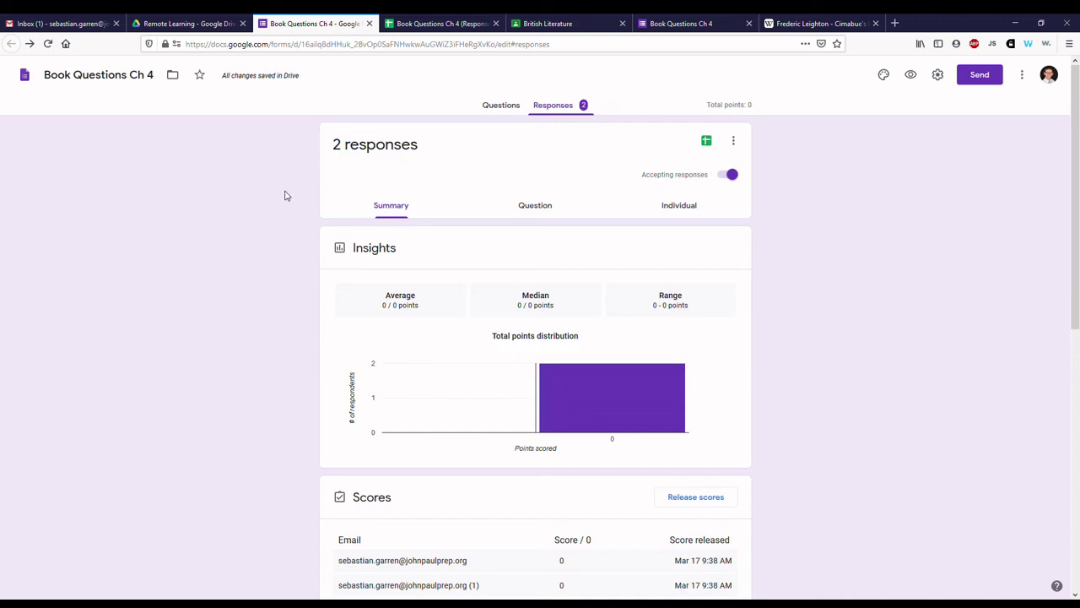
pyautogui.scroll(-3, 663, 242)
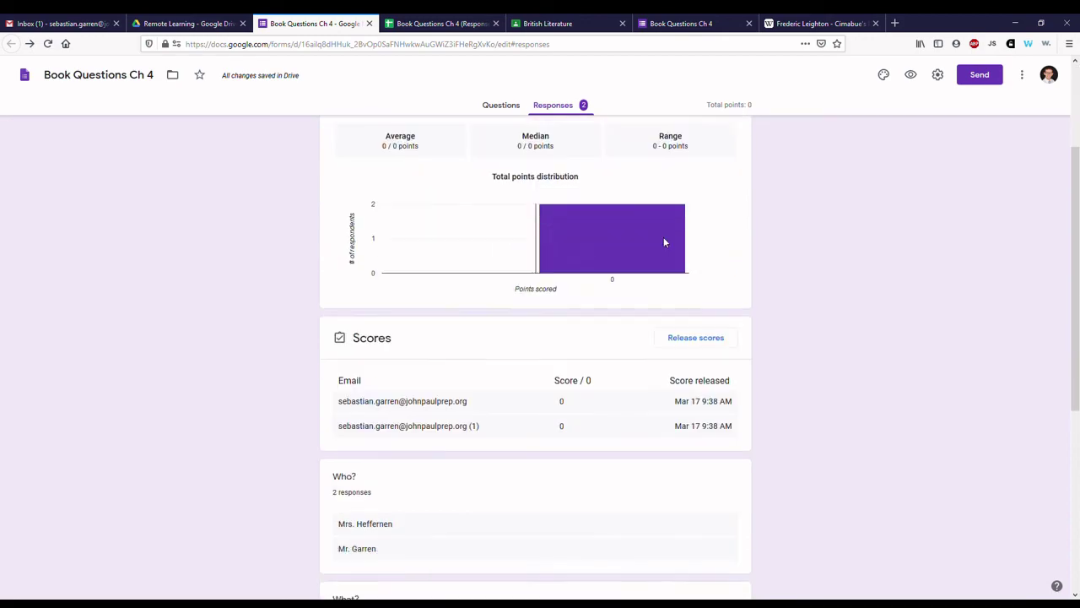
pyautogui.scroll(-3, 663, 243)
pyautogui.scroll(5, 557, 164)
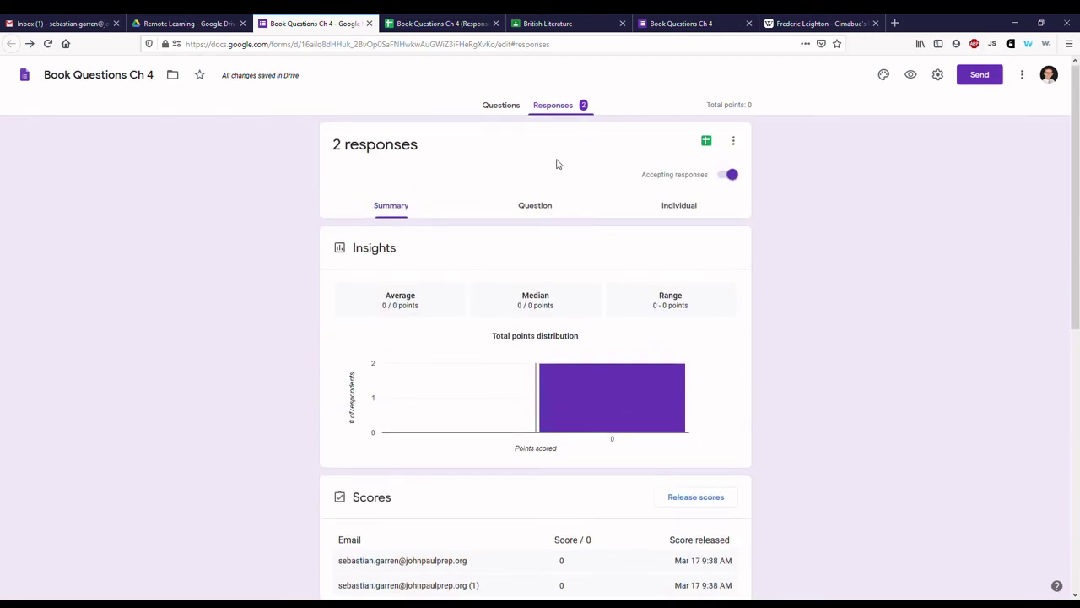
# Open the answer key of the "Who?" question, add a placeholder correct answer and remove the surplus entry.
pyautogui.click(499, 110)
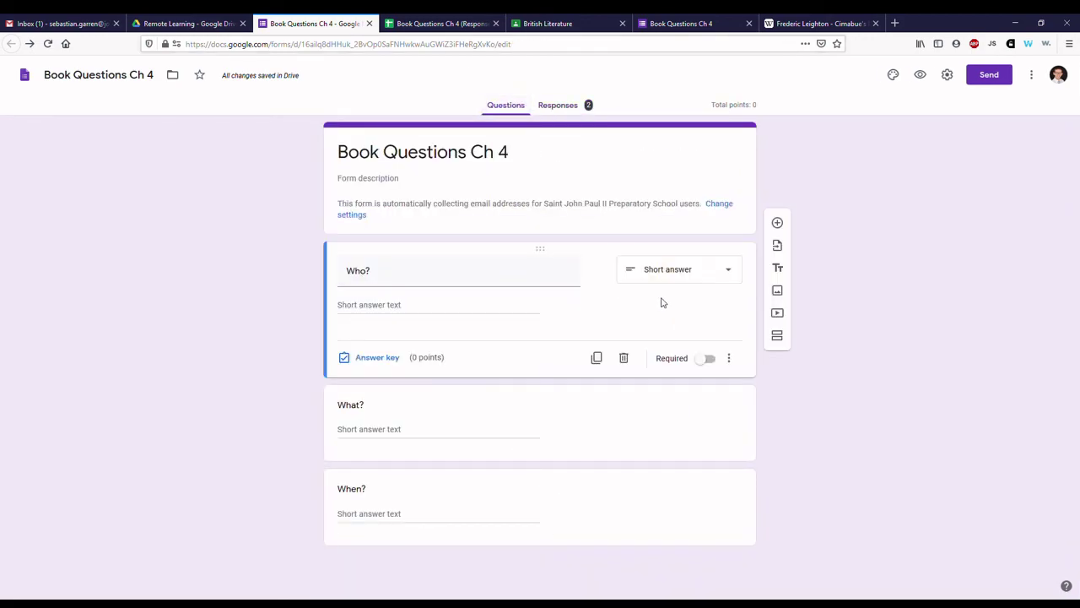
pyautogui.click(374, 361)
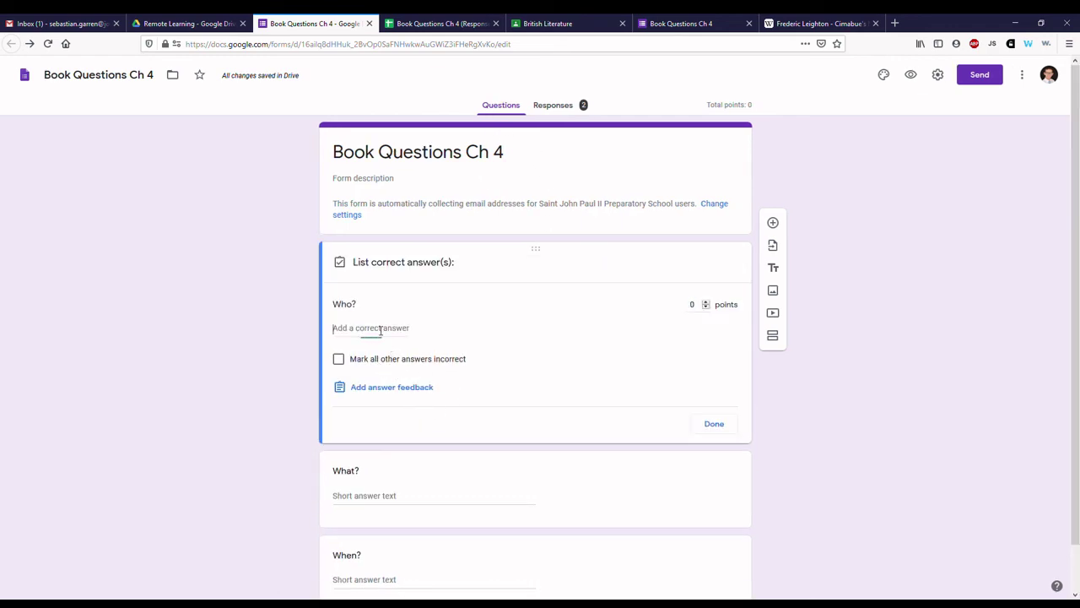
pyautogui.click(373, 329)
pyautogui.click(397, 368)
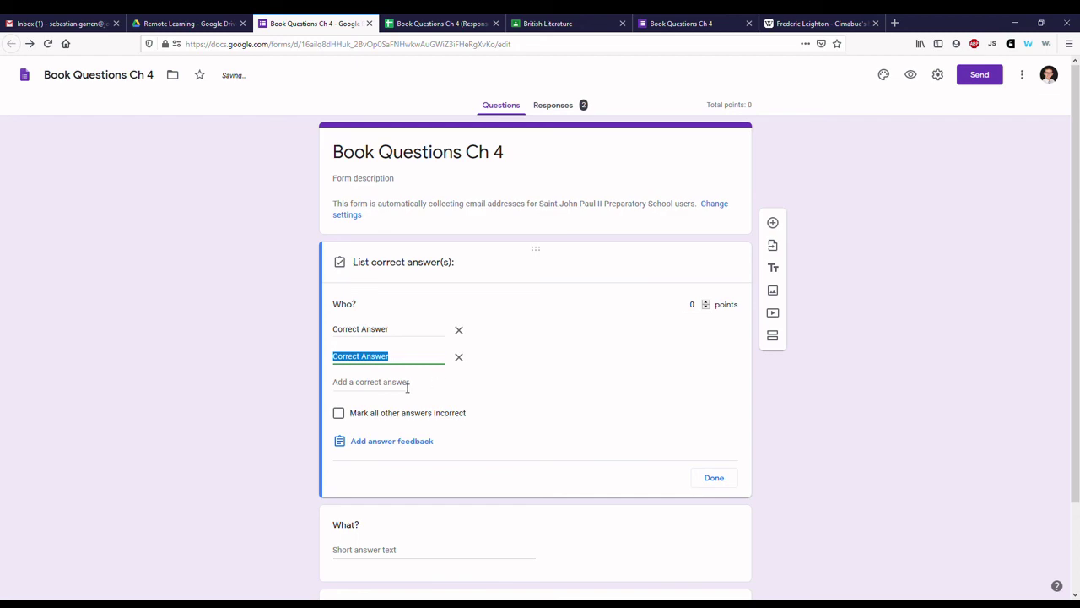
pyautogui.click(391, 328)
pyautogui.click(408, 363)
pyautogui.click(459, 356)
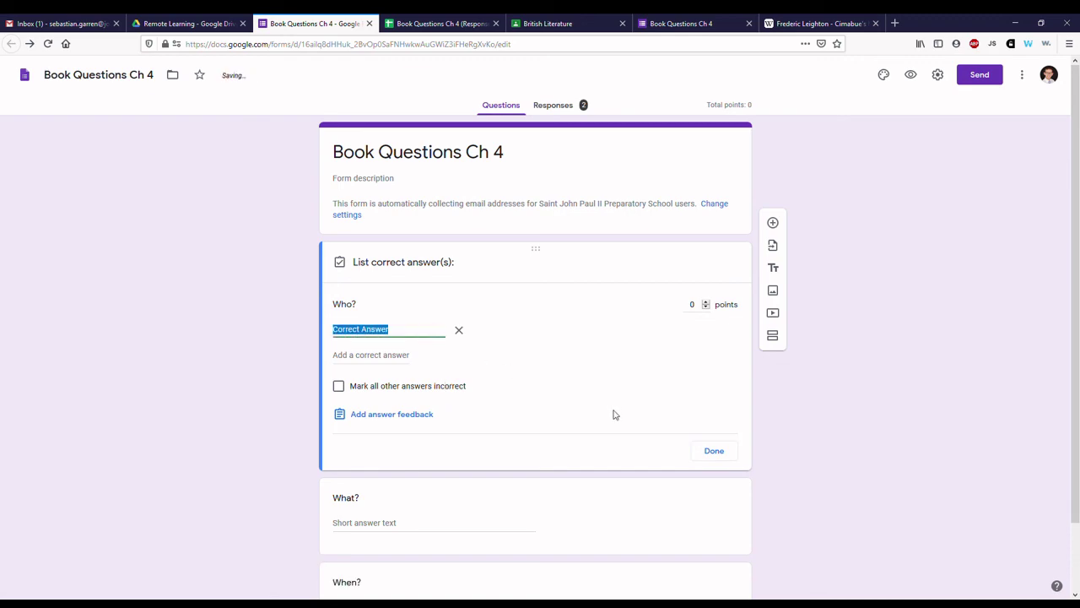